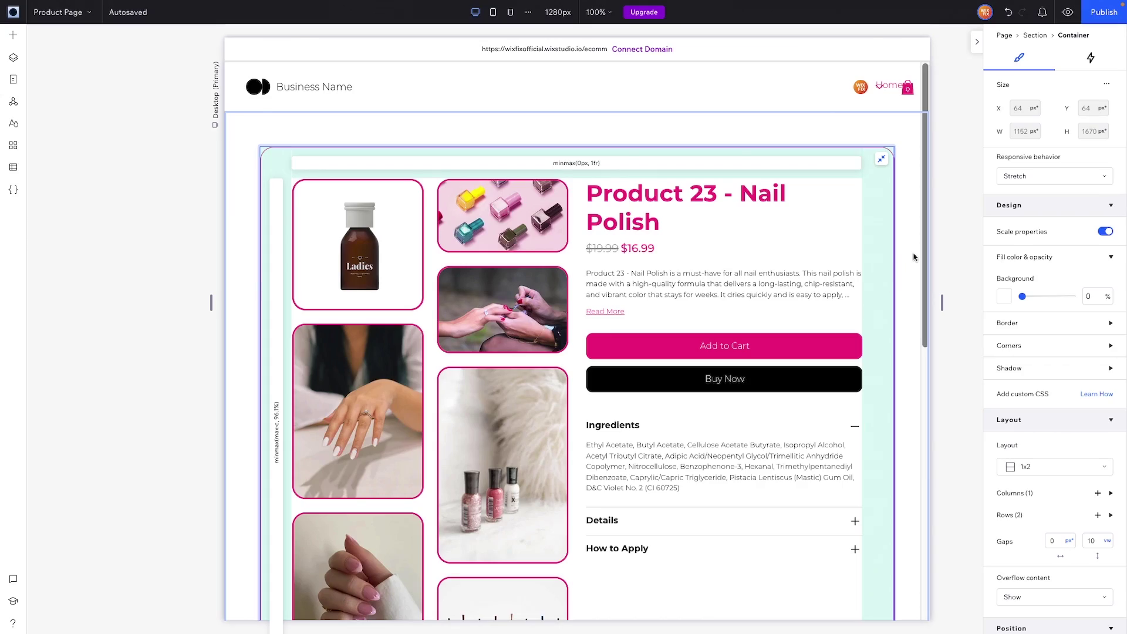
Select the Product Page widget on the nail polish page.
{"action": "scroll", "coordinate": [913, 258], "scroll_direction": "down", "scroll_amount": 8}
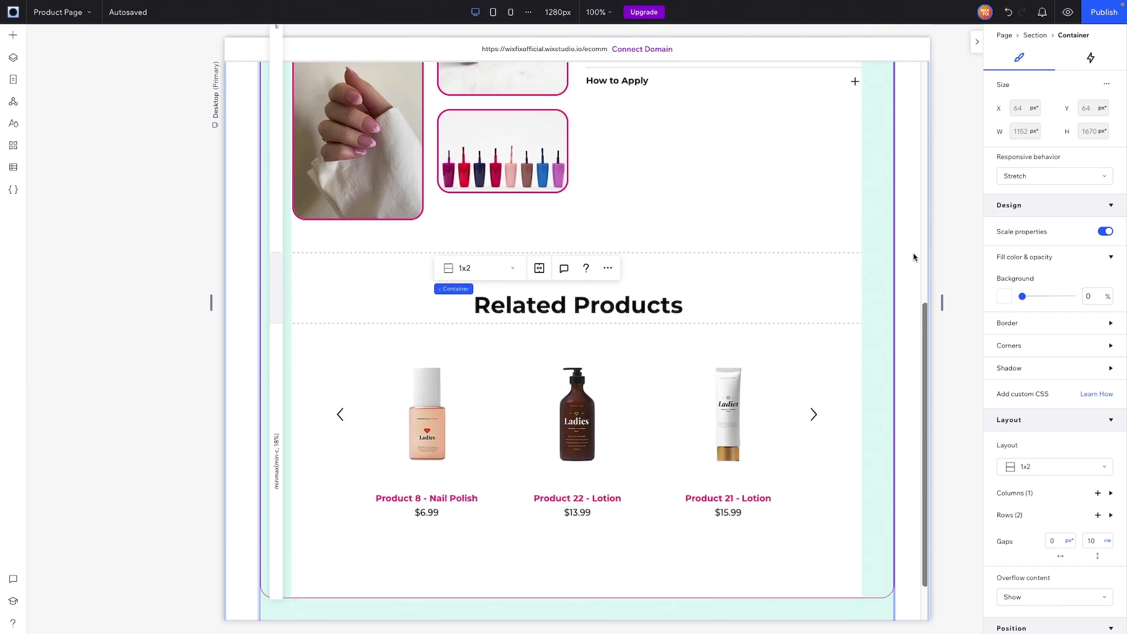
{"action": "scroll", "coordinate": [913, 257], "scroll_direction": "up", "scroll_amount": 7}
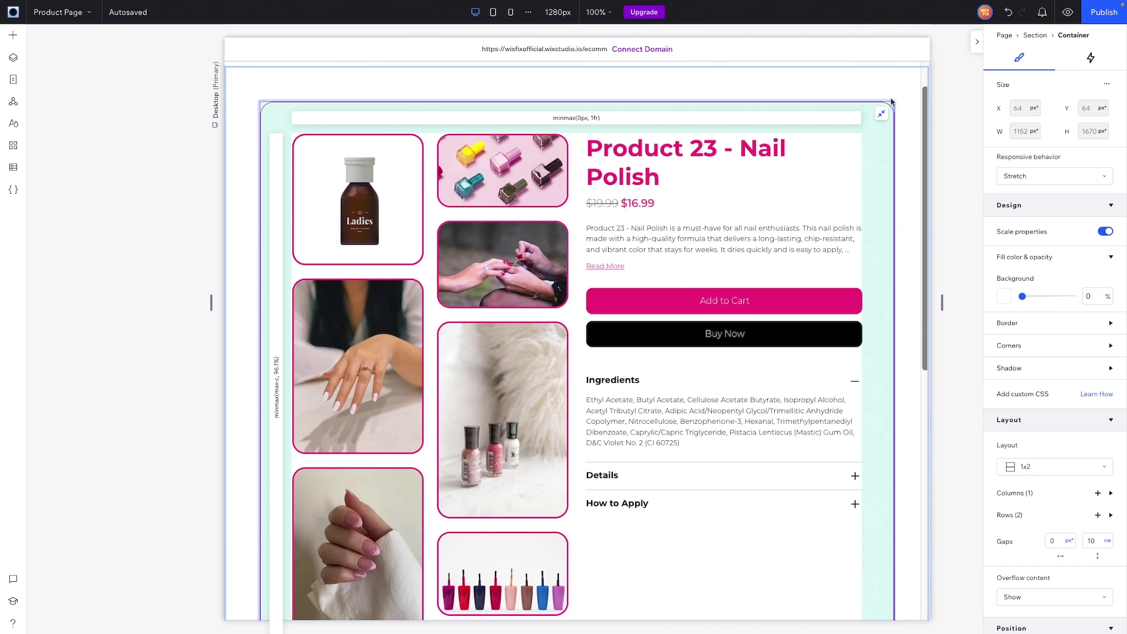
{"action": "left_click", "coordinate": [898, 80]}
{"action": "scroll", "coordinate": [553, 395], "scroll_direction": "down", "scroll_amount": 4}
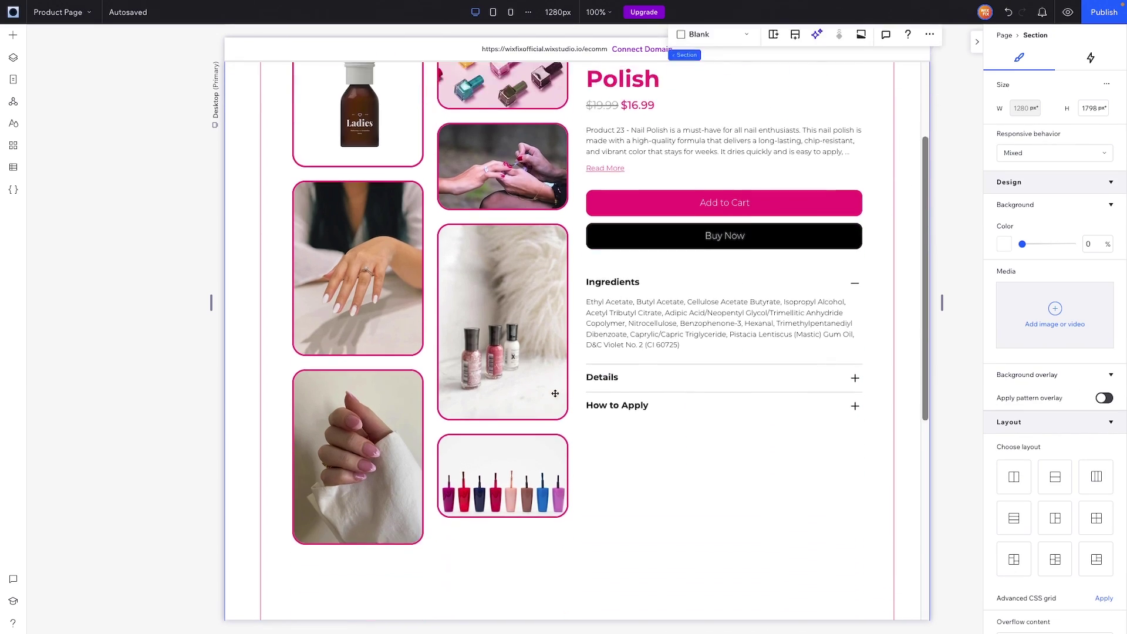
{"action": "scroll", "coordinate": [716, 394], "scroll_direction": "down", "scroll_amount": 3}
{"action": "scroll", "coordinate": [650, 311], "scroll_direction": "up", "scroll_amount": 1}
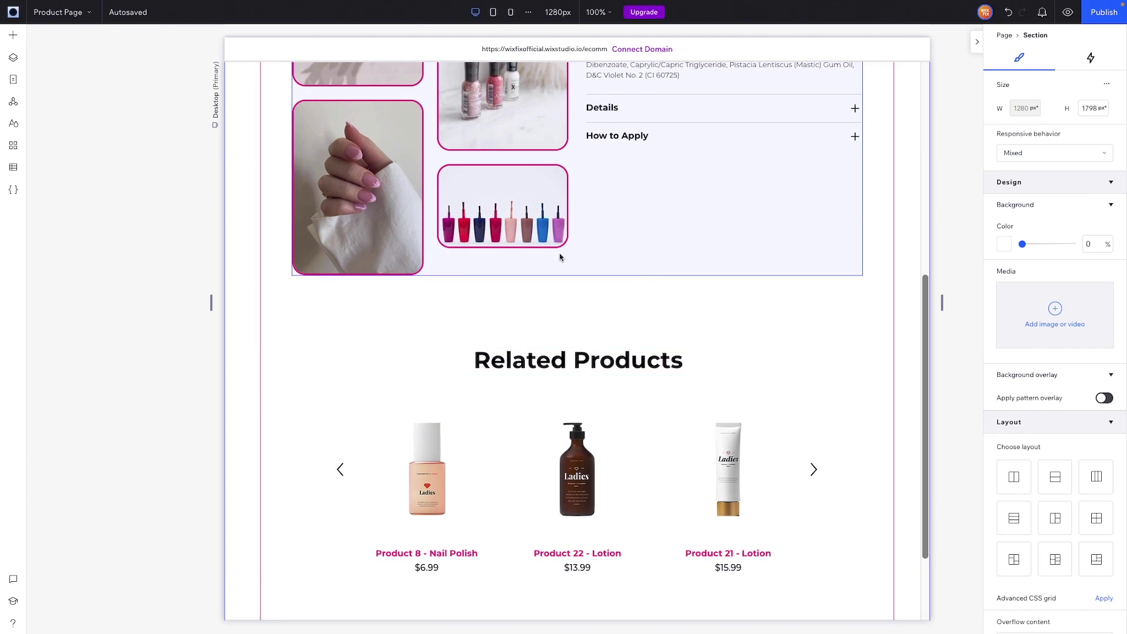
{"action": "left_click", "coordinate": [685, 235]}
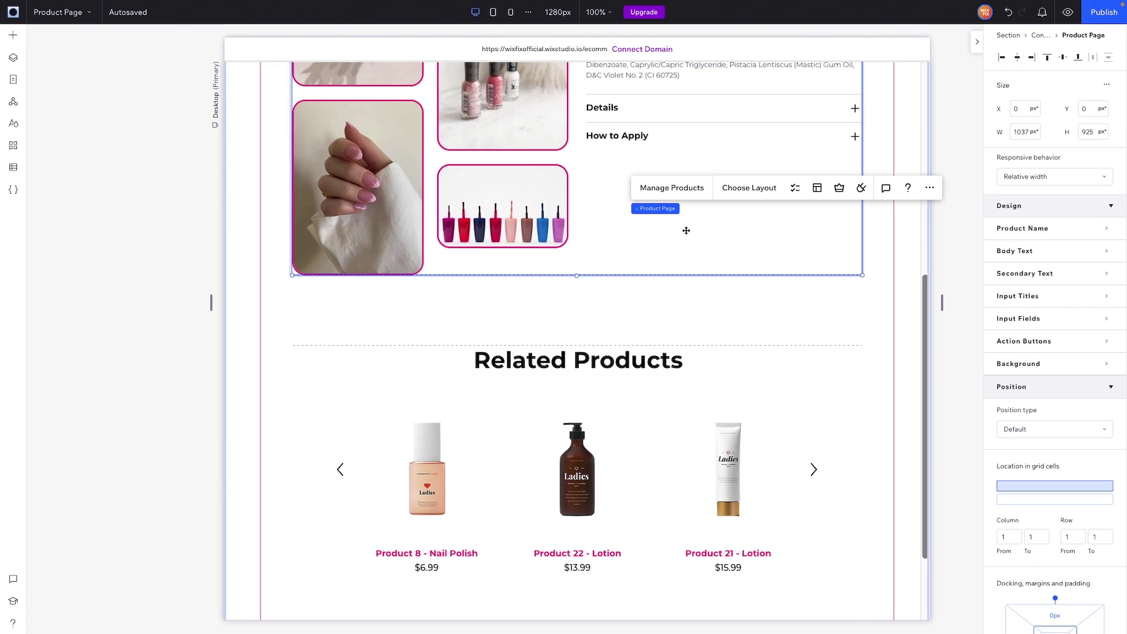
Add the Wix Reviews plugin below the gallery from the widget's plugins list.
{"action": "scroll", "coordinate": [684, 232], "scroll_direction": "up", "scroll_amount": 7}
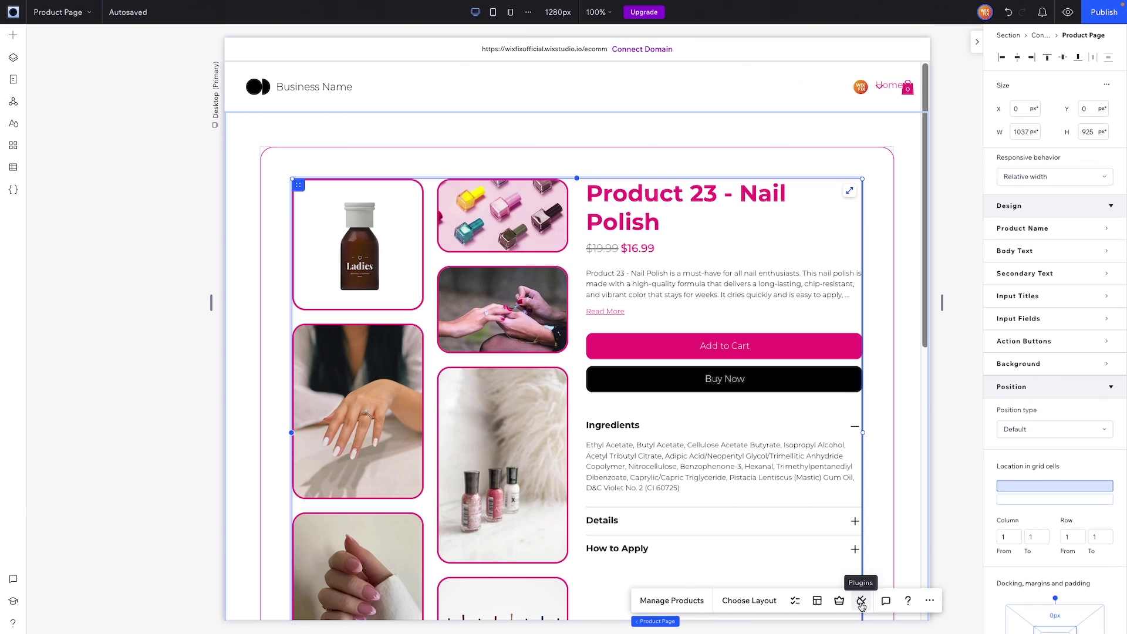
{"action": "left_click", "coordinate": [861, 605]}
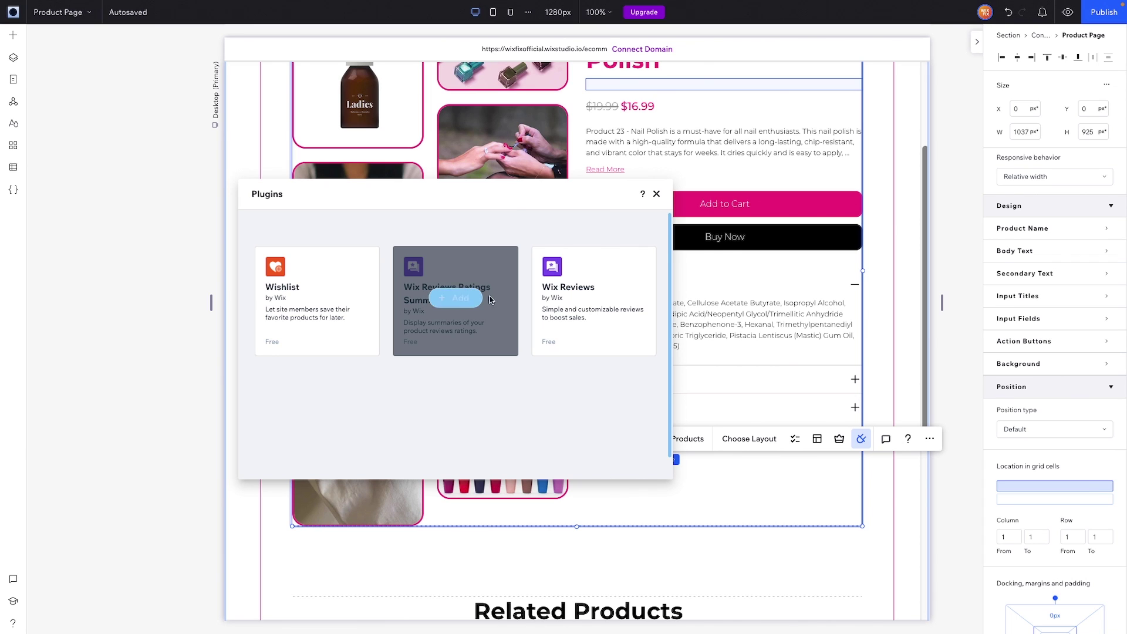
{"action": "mouse_move", "coordinate": [594, 298]}
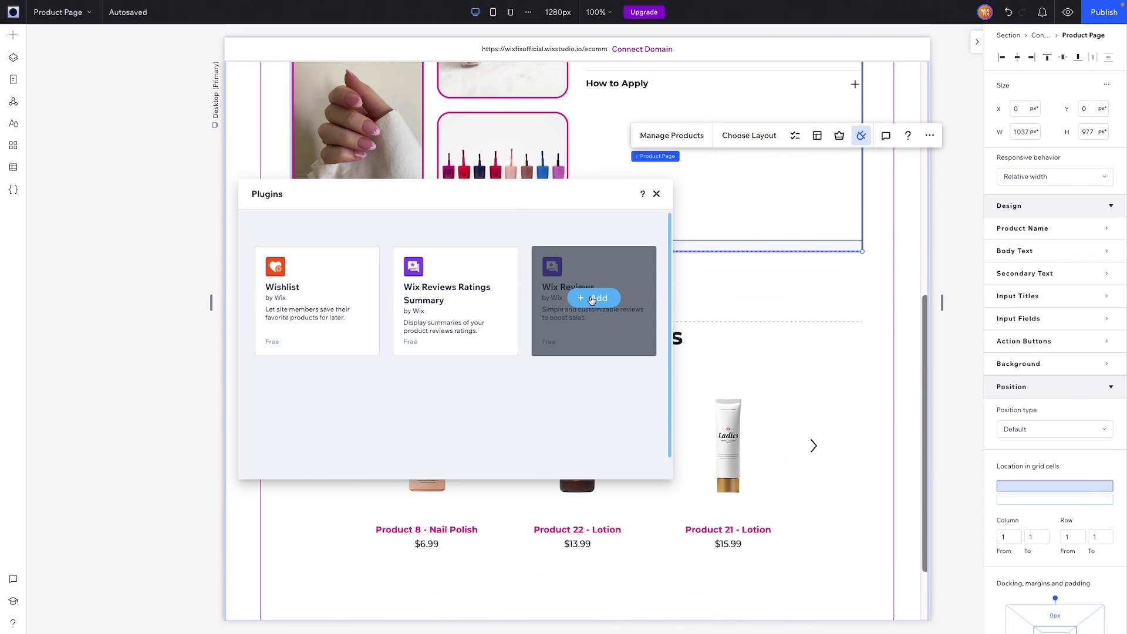
{"action": "mouse_move", "coordinate": [418, 307]}
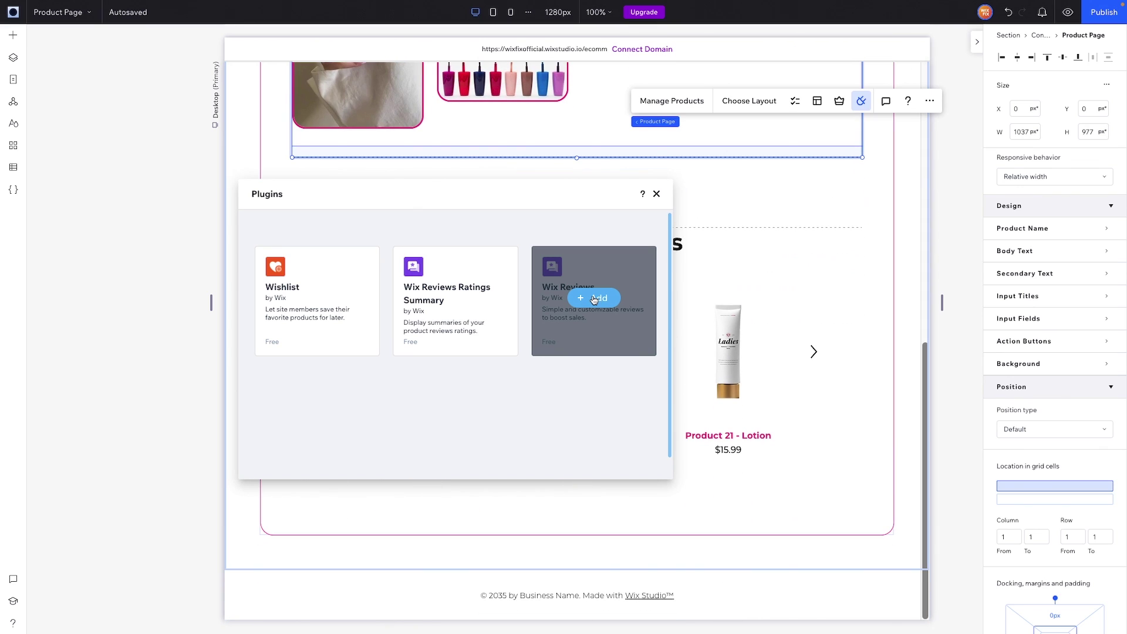
{"action": "left_click", "coordinate": [594, 299]}
{"action": "scroll", "coordinate": [589, 267], "scroll_direction": "up", "scroll_amount": 15}
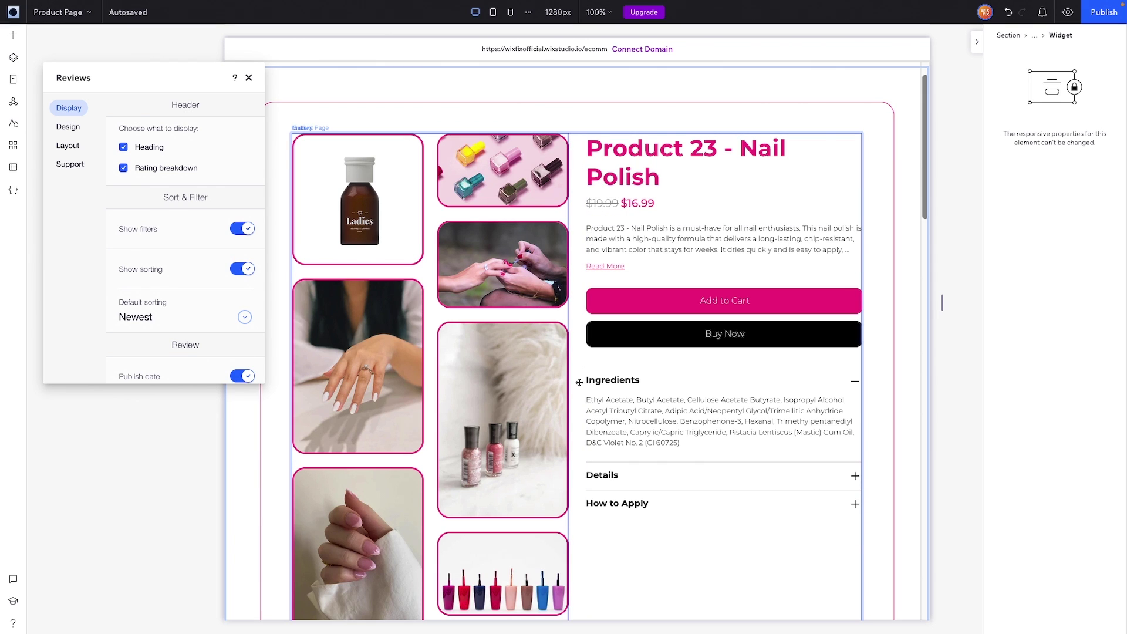
Scroll through the new reviews widget to preview its 4.0 rating, breakdown and sample reviews.
{"action": "scroll", "coordinate": [579, 382], "scroll_direction": "down", "scroll_amount": 10}
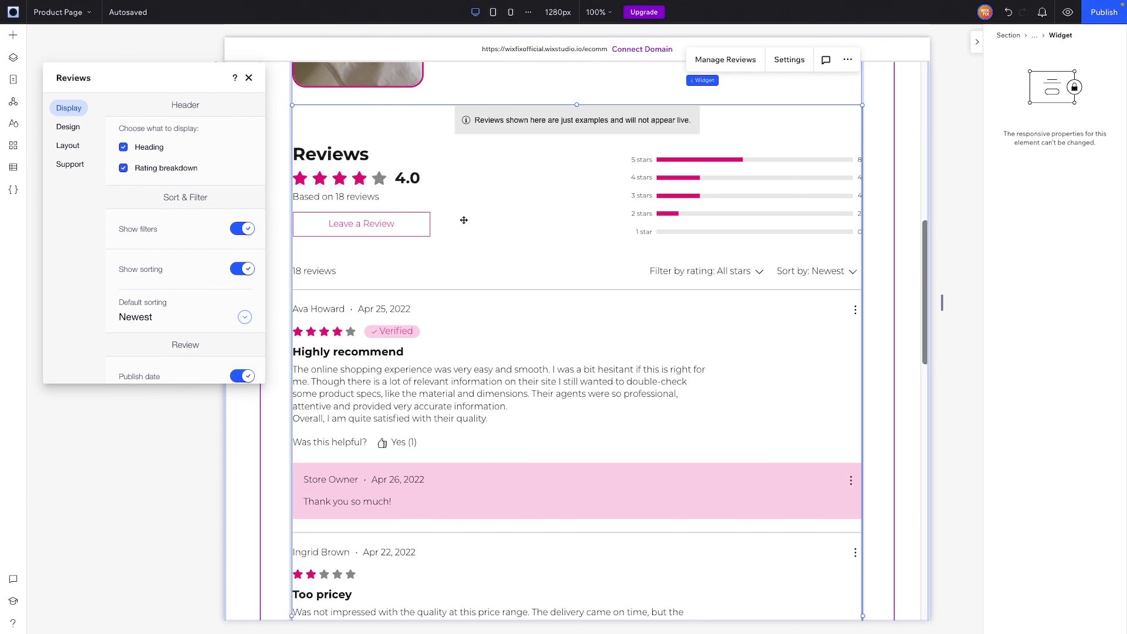
{"action": "scroll", "coordinate": [538, 370], "scroll_direction": "down", "scroll_amount": 5}
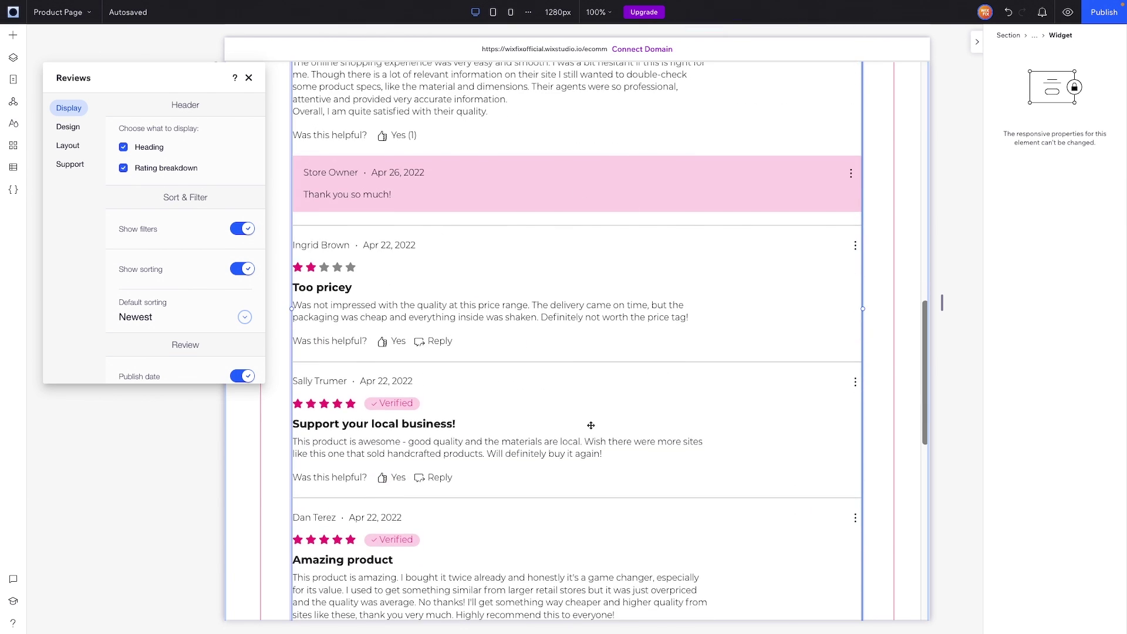
{"action": "scroll", "coordinate": [590, 425], "scroll_direction": "down", "scroll_amount": 6}
{"action": "scroll", "coordinate": [591, 425], "scroll_direction": "up", "scroll_amount": 8}
{"action": "scroll", "coordinate": [590, 425], "scroll_direction": "down", "scroll_amount": 2}
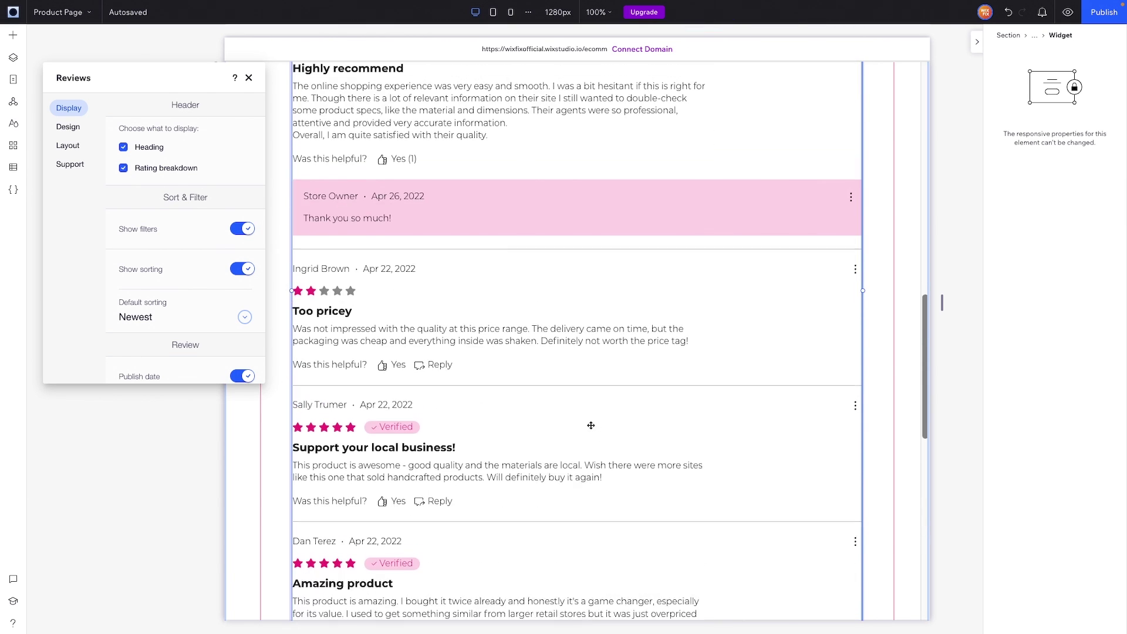
{"action": "scroll", "coordinate": [591, 425], "scroll_direction": "up", "scroll_amount": 1}
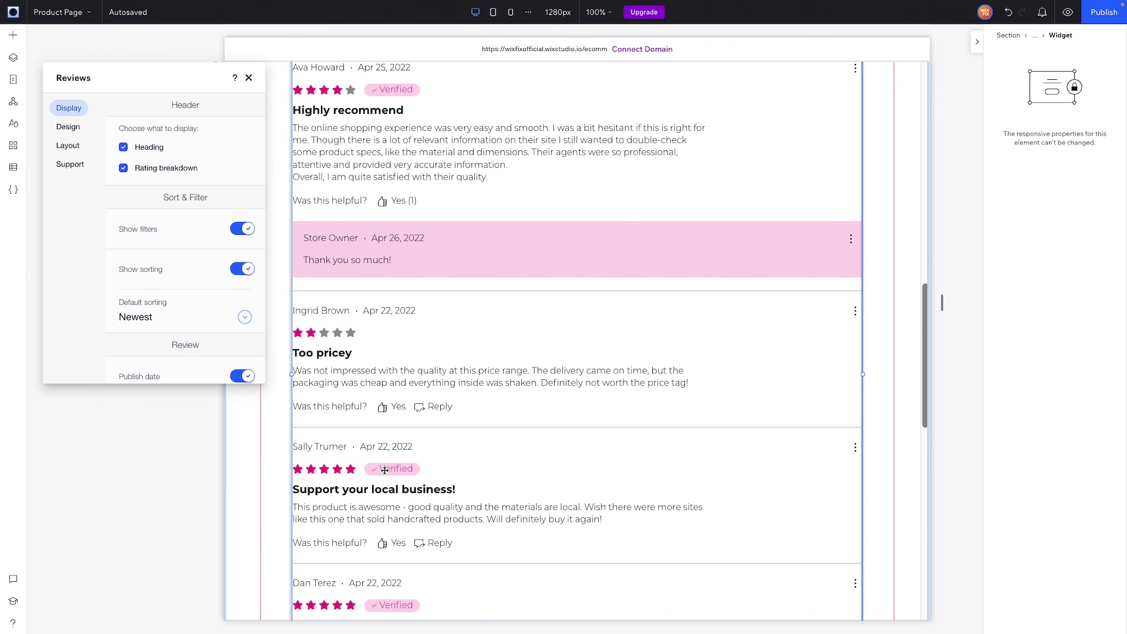
{"action": "scroll", "coordinate": [384, 470], "scroll_direction": "up", "scroll_amount": 3}
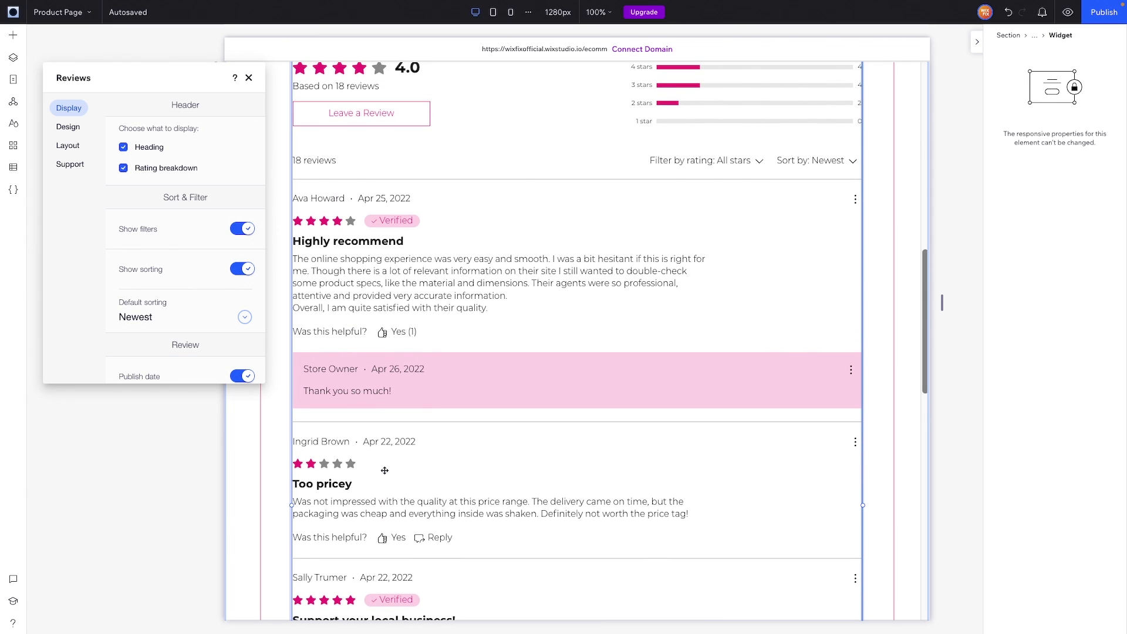
{"action": "scroll", "coordinate": [385, 470], "scroll_direction": "up", "scroll_amount": 7}
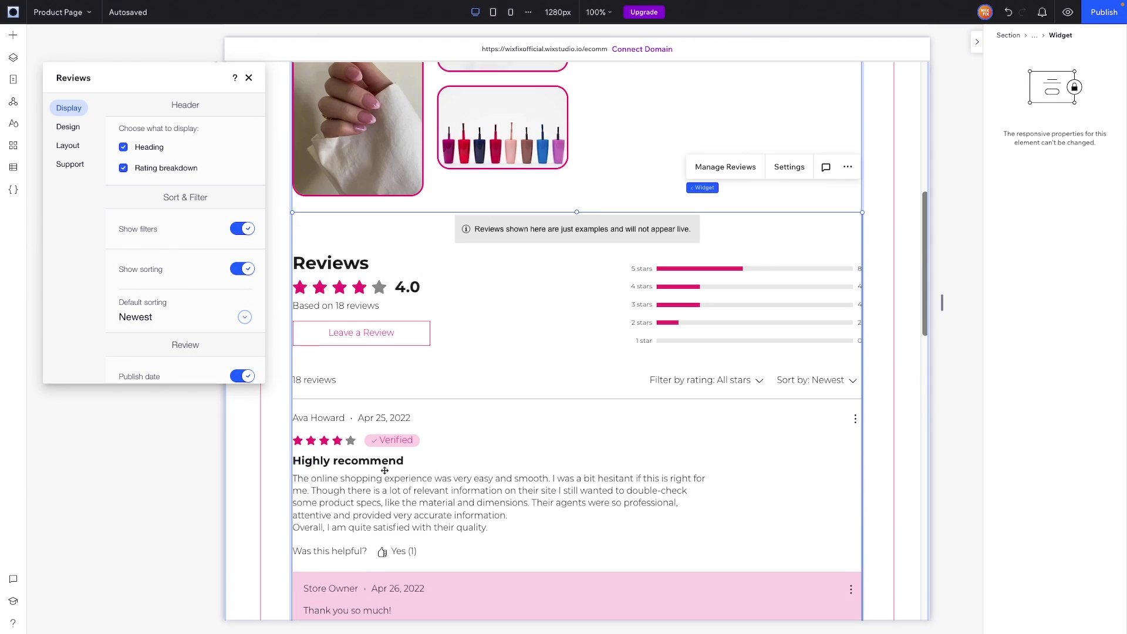
{"action": "scroll", "coordinate": [366, 211], "scroll_direction": "down", "scroll_amount": 5}
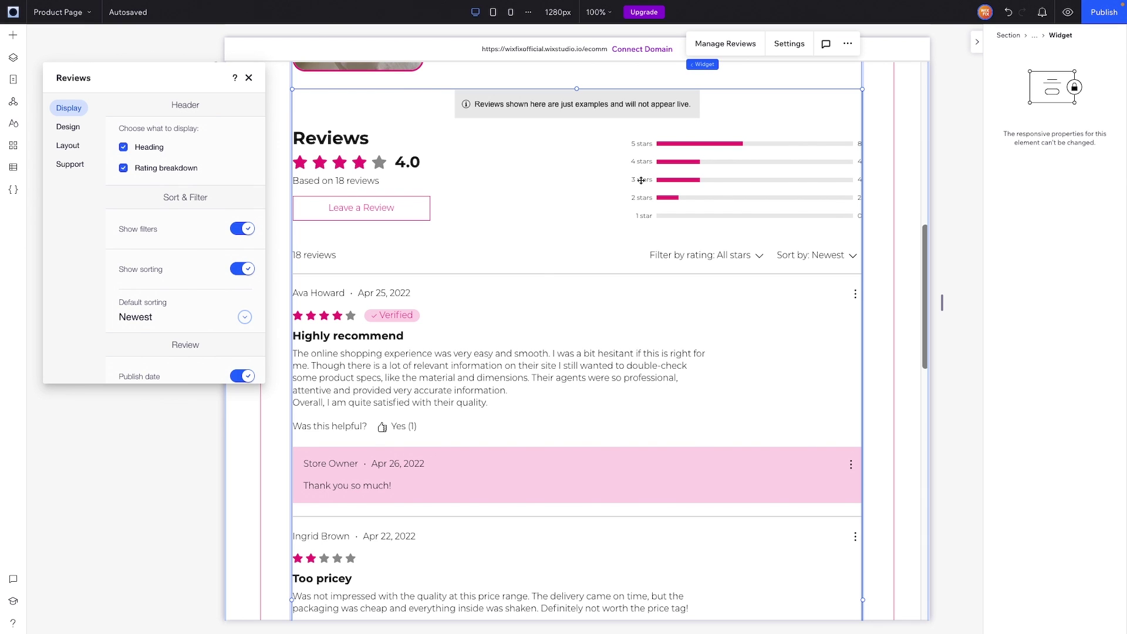
{"action": "scroll", "coordinate": [693, 212], "scroll_direction": "down", "scroll_amount": 3}
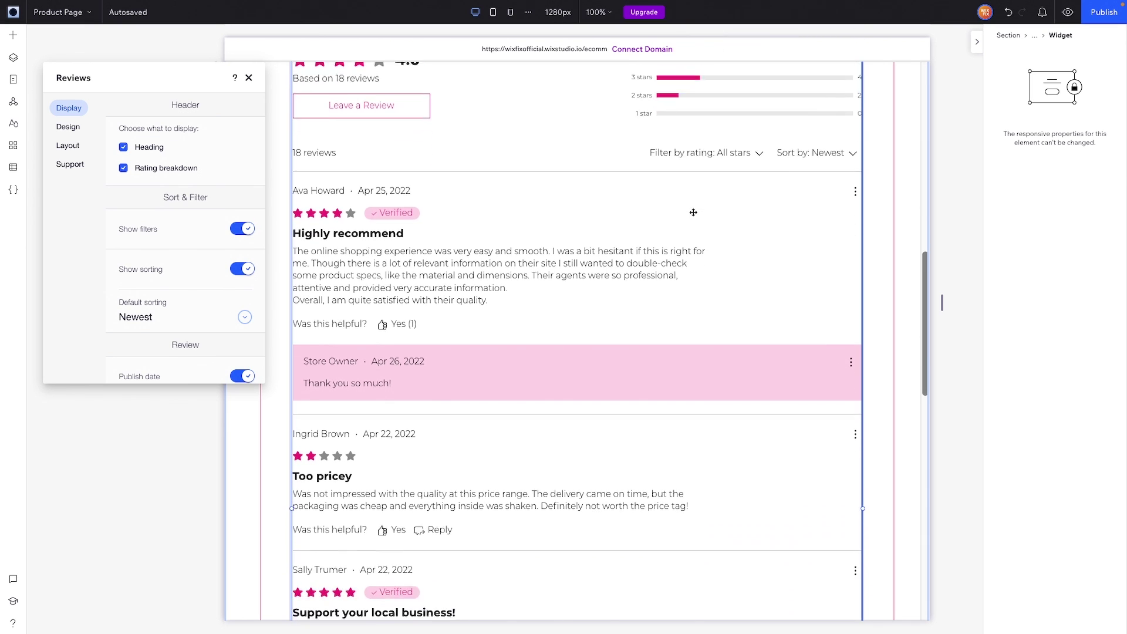
{"action": "scroll", "coordinate": [510, 204], "scroll_direction": "up", "scroll_amount": 4}
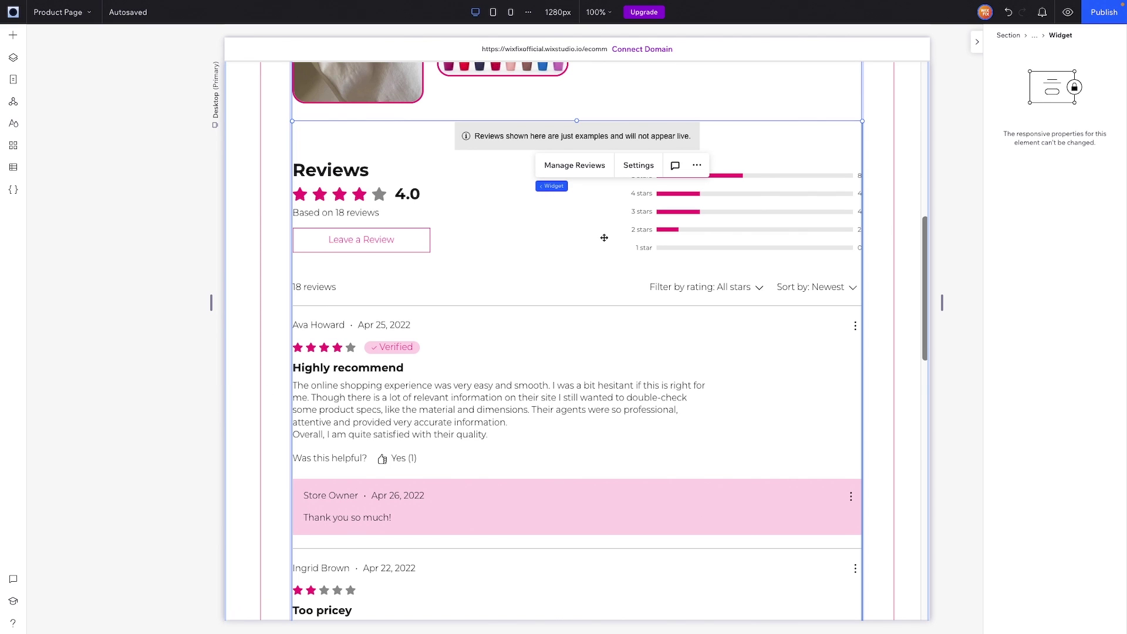
Reopen the Reviews settings and display both the Heading and the Rating breakdown.
{"action": "left_click", "coordinate": [635, 167]}
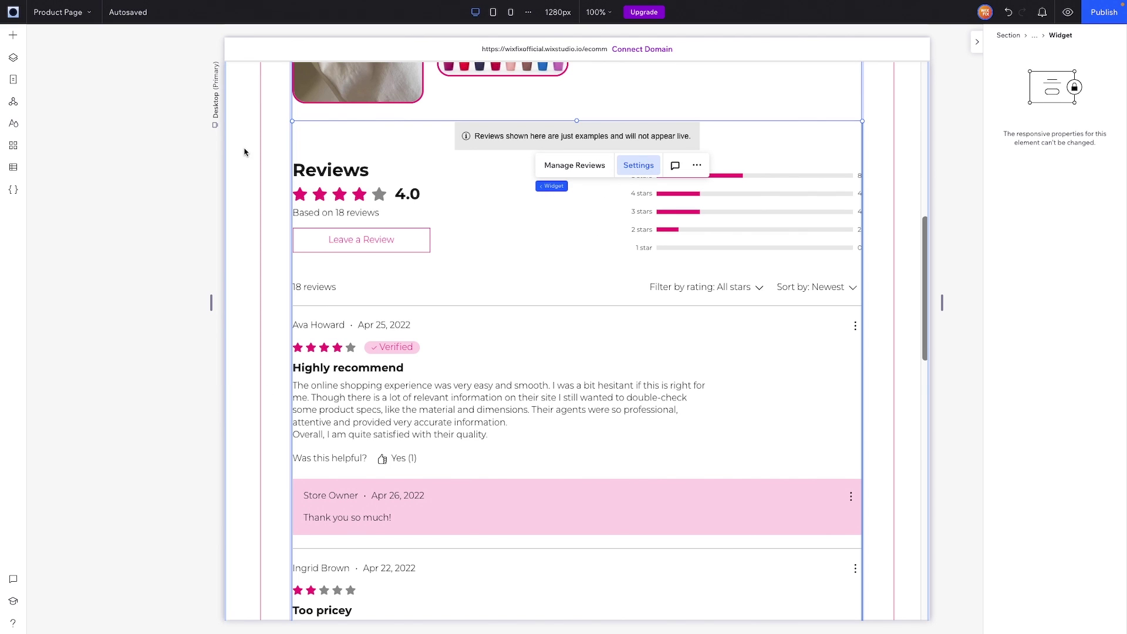
{"action": "left_click_drag", "start_coordinate": [103, 81], "coordinate": [103, 156]}
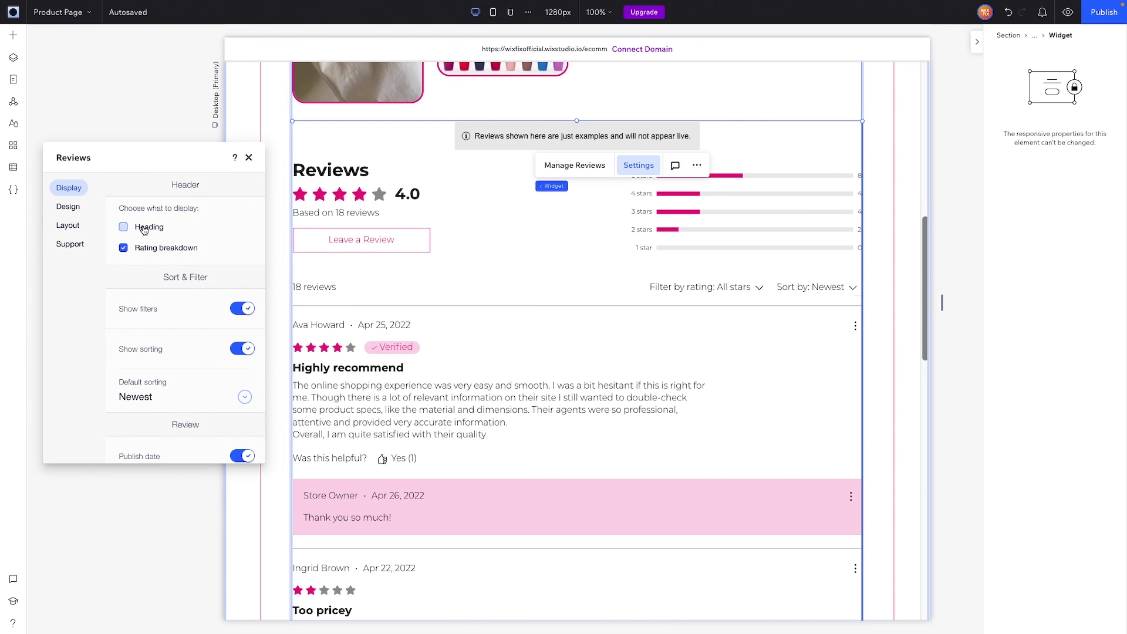
{"action": "left_click", "coordinate": [144, 228]}
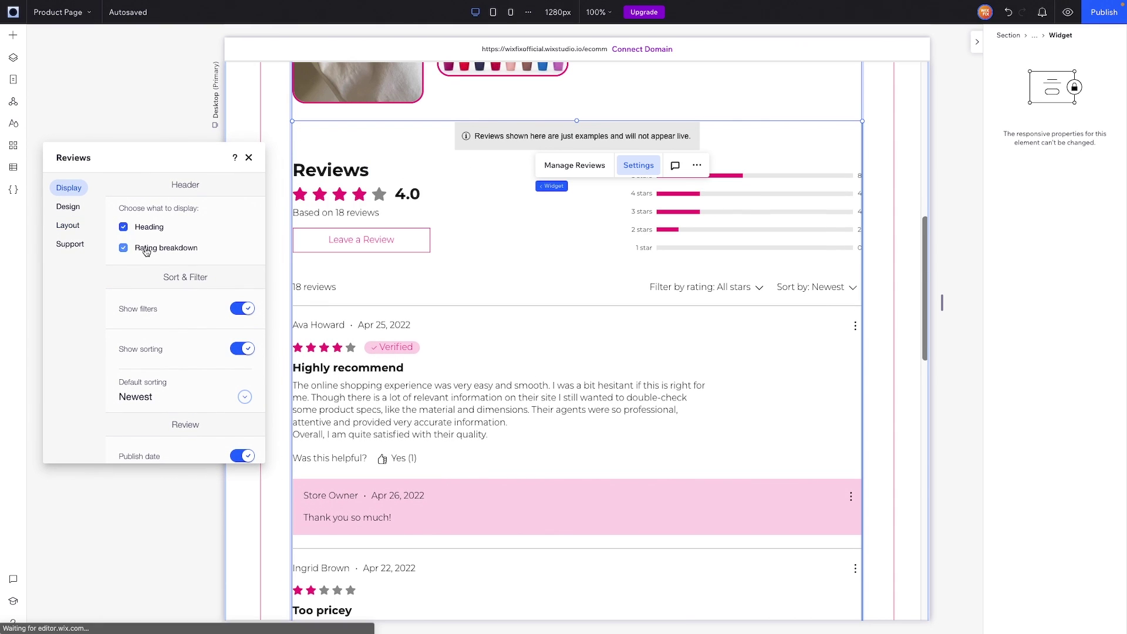
{"action": "left_click", "coordinate": [146, 250]}
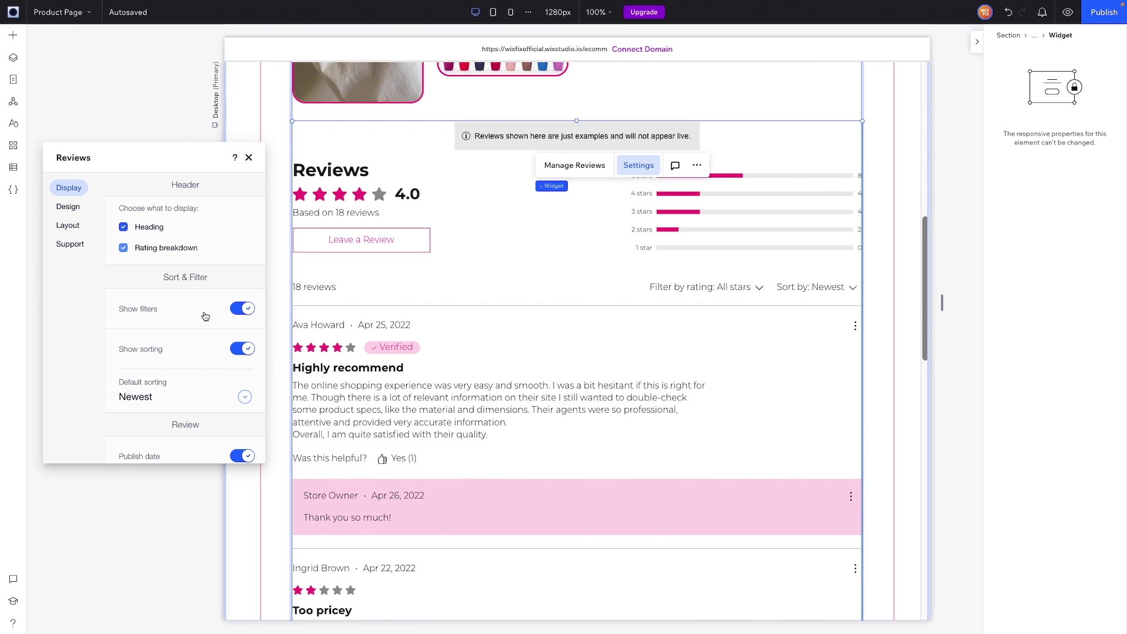
{"action": "scroll", "coordinate": [177, 317], "scroll_direction": "down", "scroll_amount": 1}
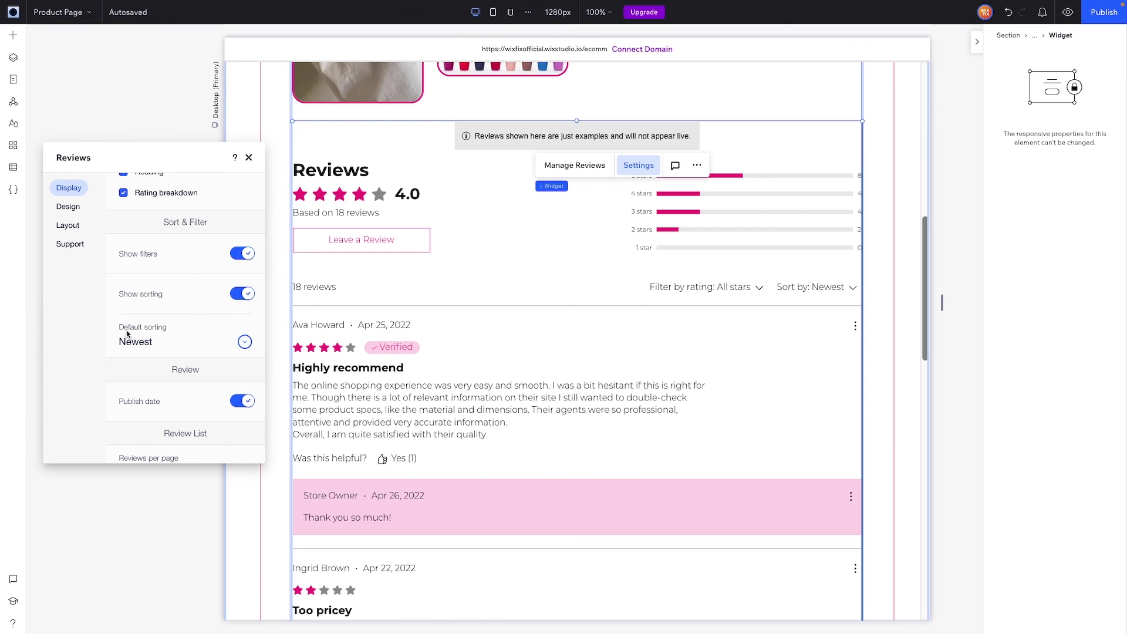
{"action": "left_click", "coordinate": [168, 341]}
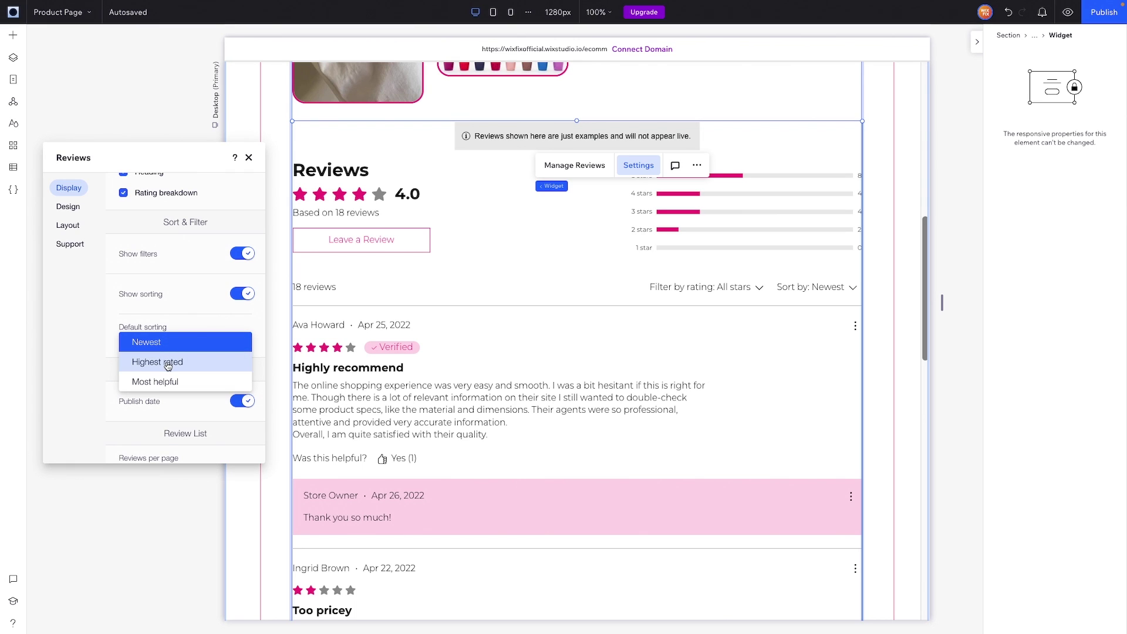
{"action": "left_click", "coordinate": [168, 364]}
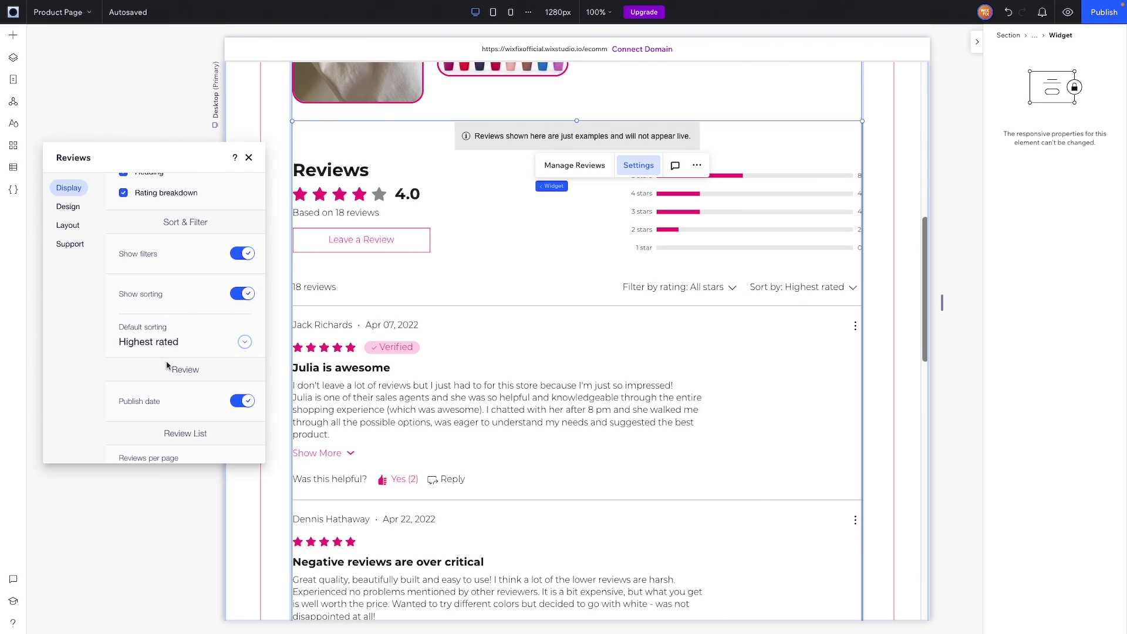
{"action": "left_click", "coordinate": [161, 345]}
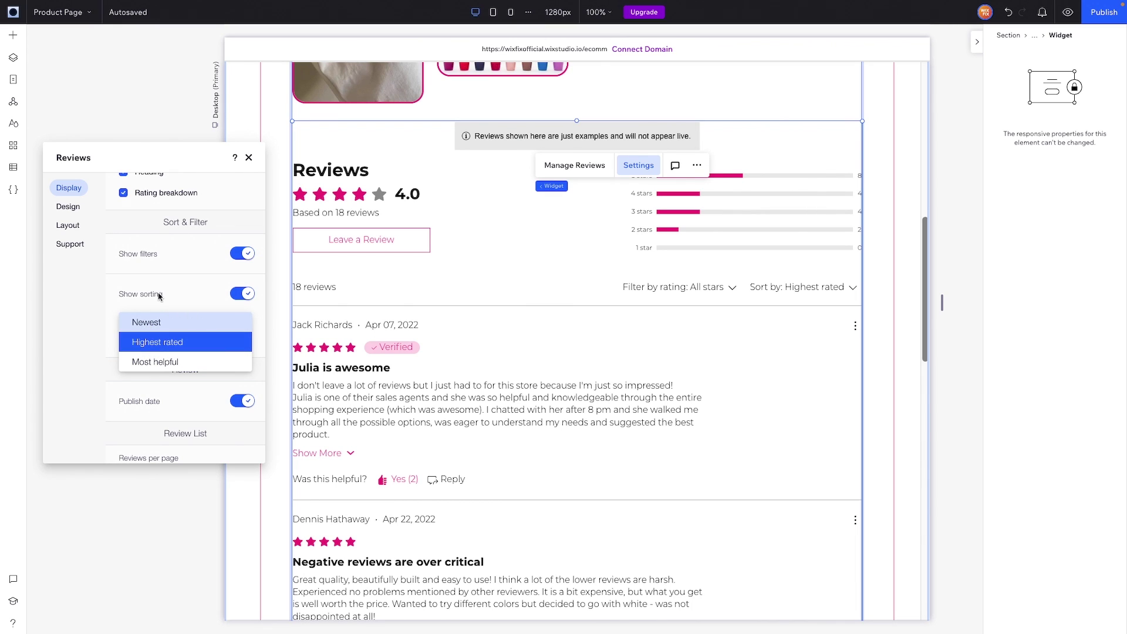
{"action": "left_click", "coordinate": [117, 312]}
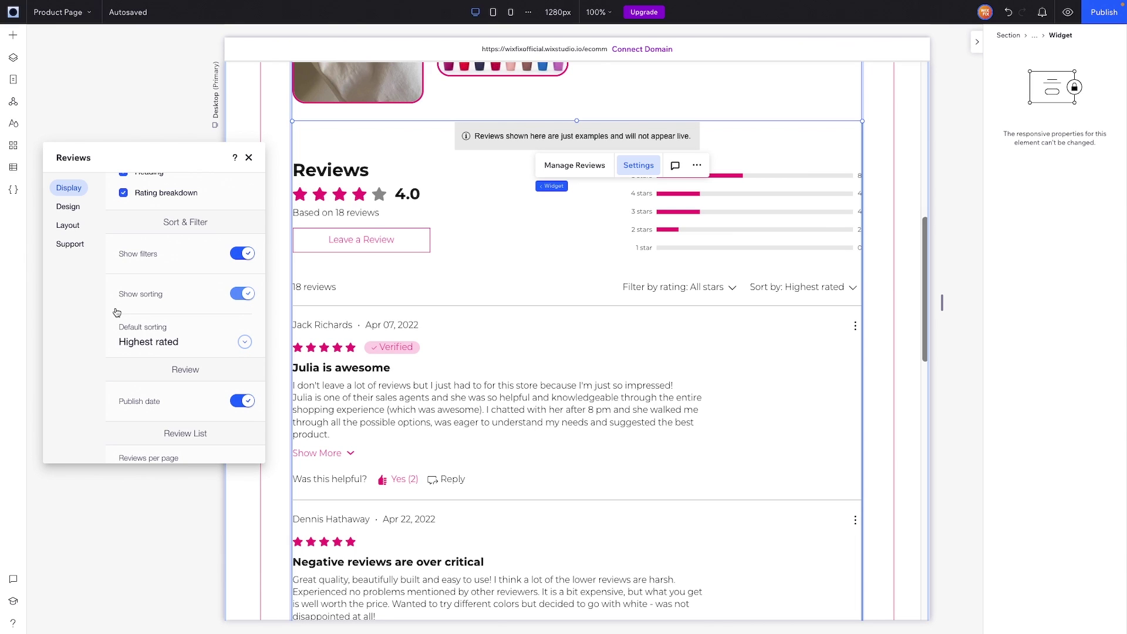
{"action": "scroll", "coordinate": [121, 317], "scroll_direction": "down", "scroll_amount": 1}
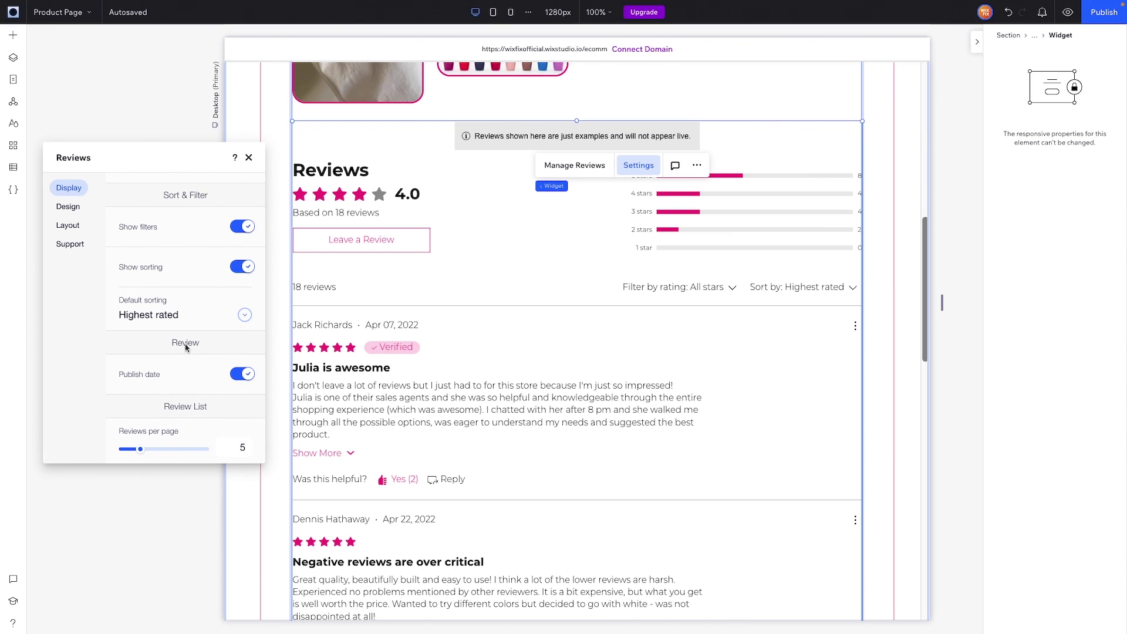
{"action": "left_click", "coordinate": [239, 375]}
{"action": "left_click", "coordinate": [241, 374]}
{"action": "scroll", "coordinate": [341, 421], "scroll_direction": "down", "scroll_amount": 12}
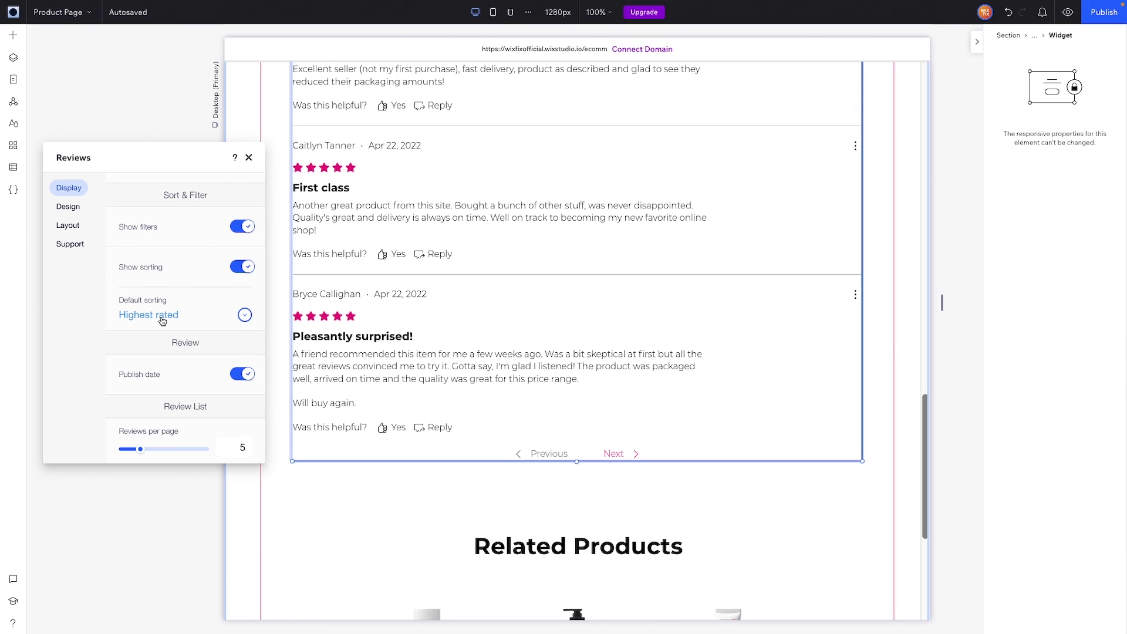
{"action": "scroll", "coordinate": [600, 213], "scroll_direction": "up", "scroll_amount": 10}
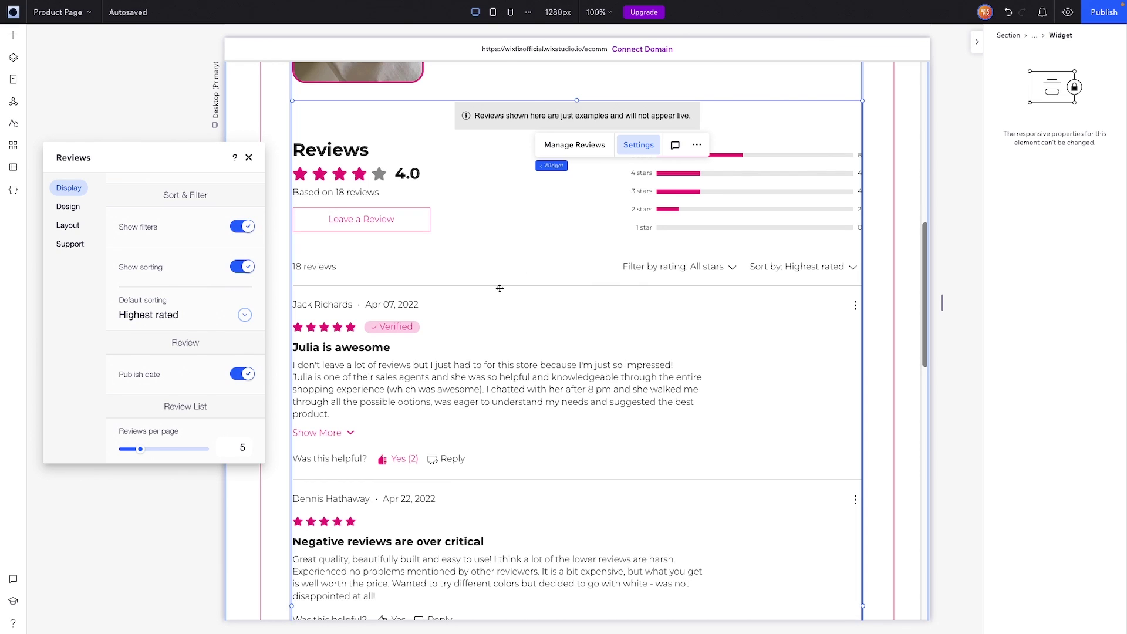
Set the reviews layout to Small Cards in a two-column grid, after trying Large Cards.
{"action": "left_click", "coordinate": [67, 228]}
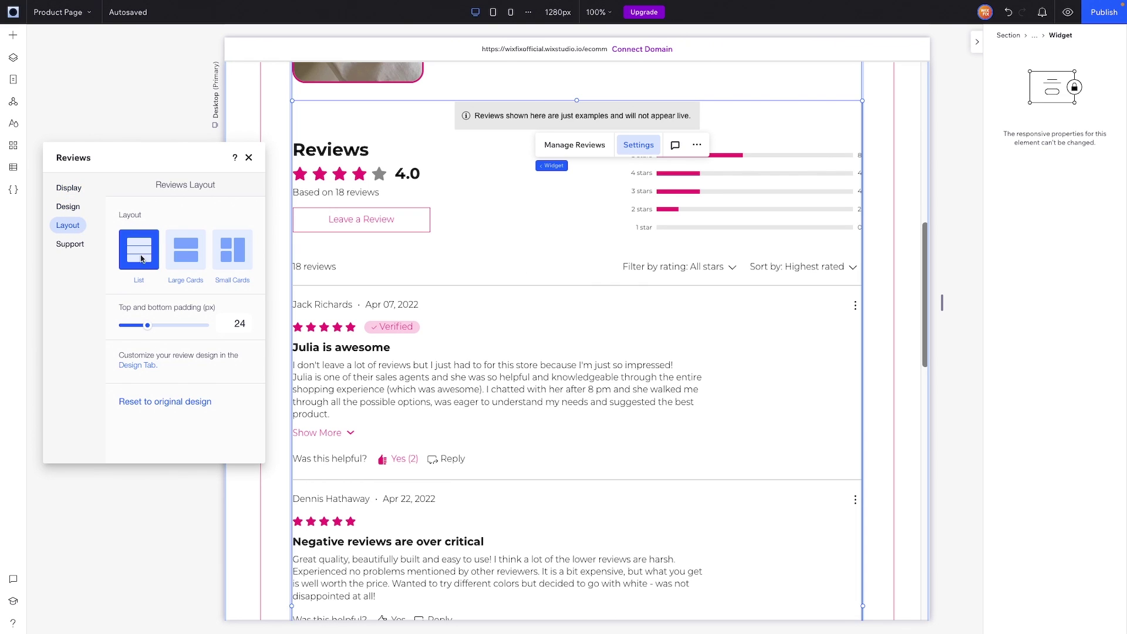
{"action": "left_click", "coordinate": [188, 259]}
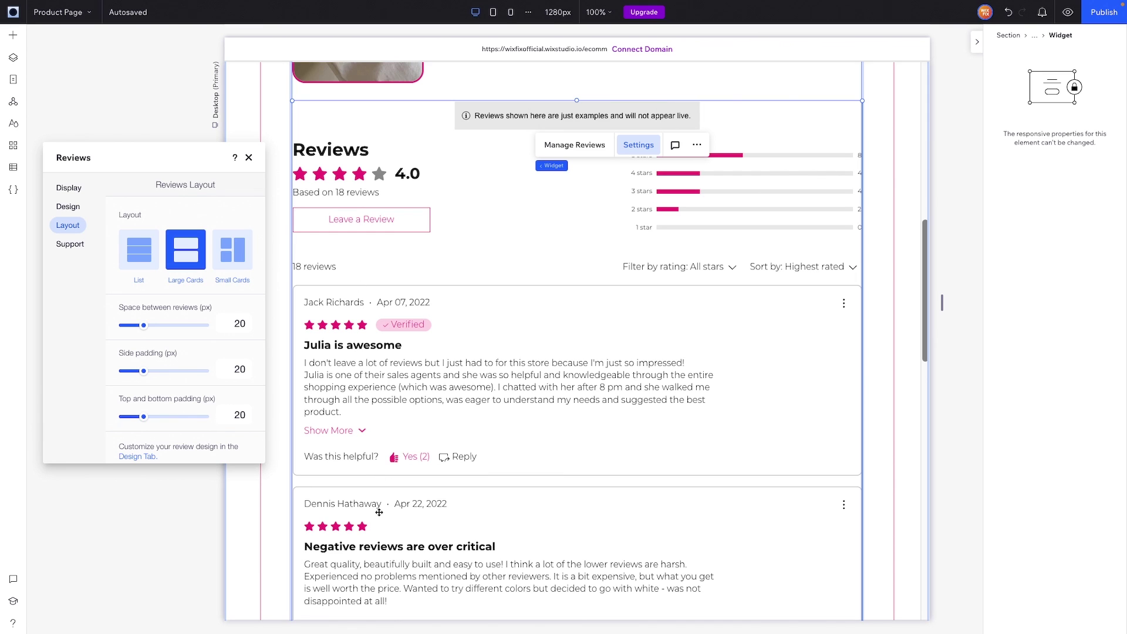
{"action": "scroll", "coordinate": [380, 513], "scroll_direction": "down", "scroll_amount": 4}
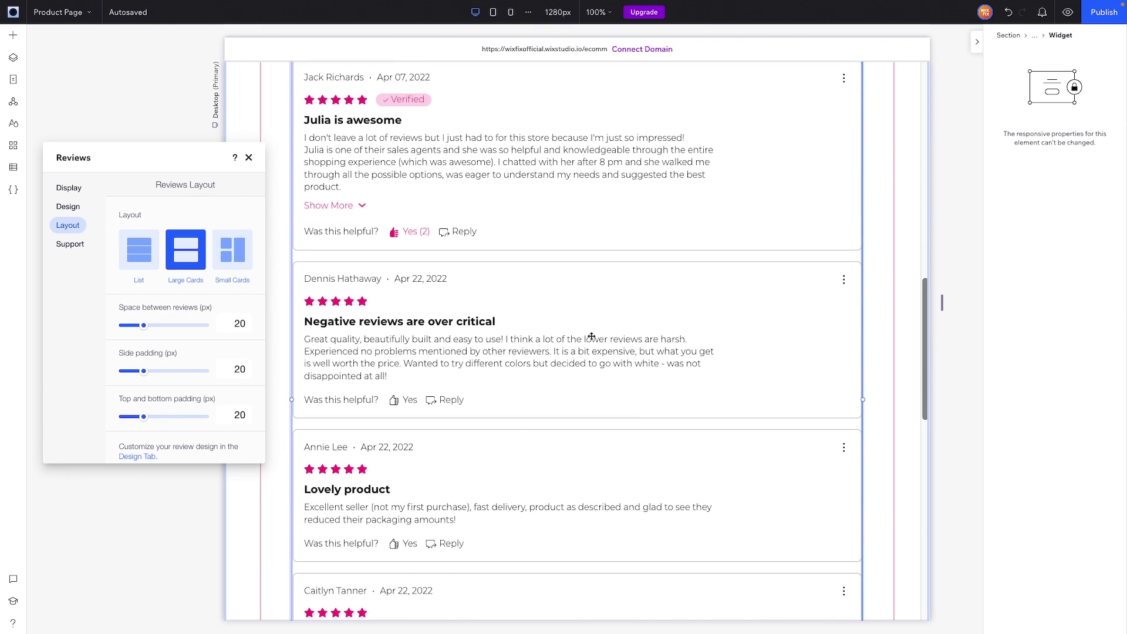
{"action": "scroll", "coordinate": [592, 337], "scroll_direction": "up", "scroll_amount": 2}
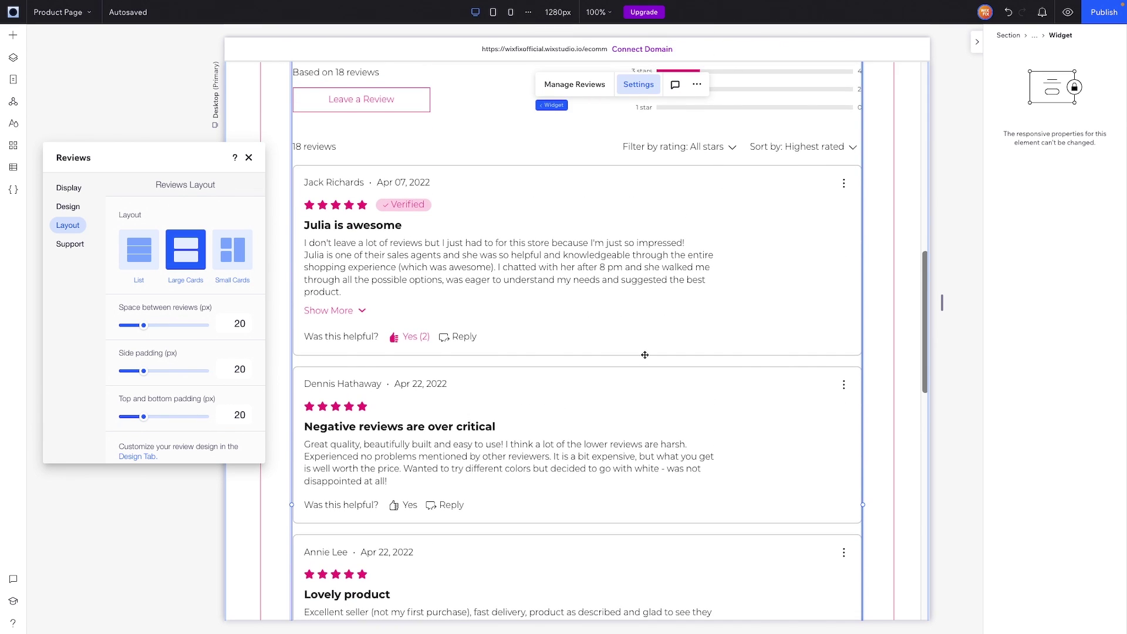
{"action": "left_click", "coordinate": [240, 260]}
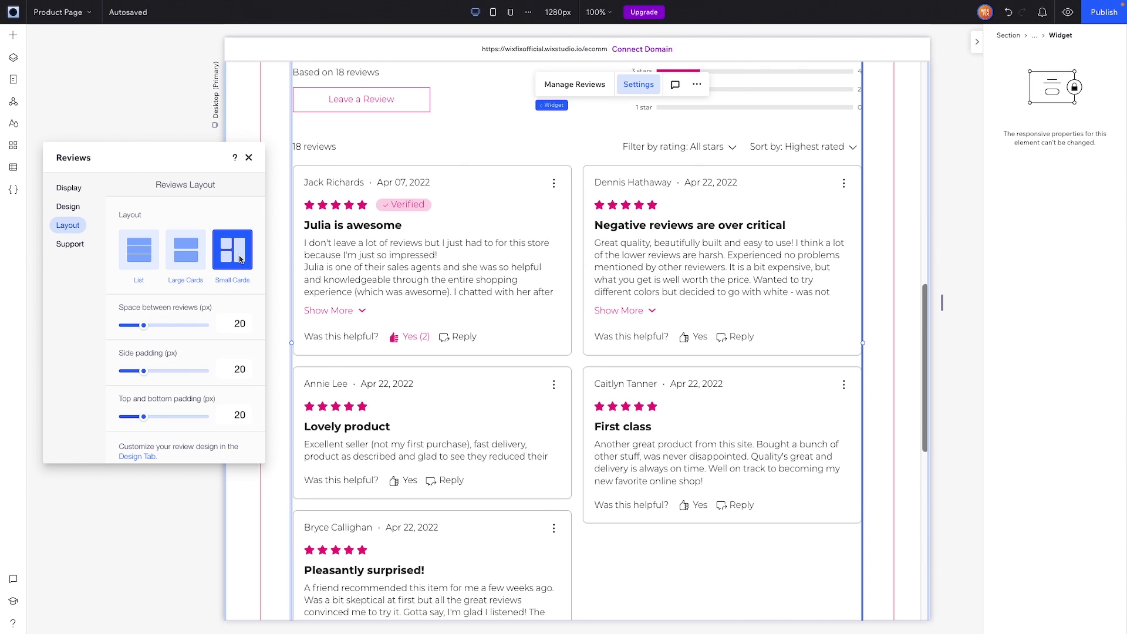
{"action": "scroll", "coordinate": [684, 284], "scroll_direction": "down", "scroll_amount": 2}
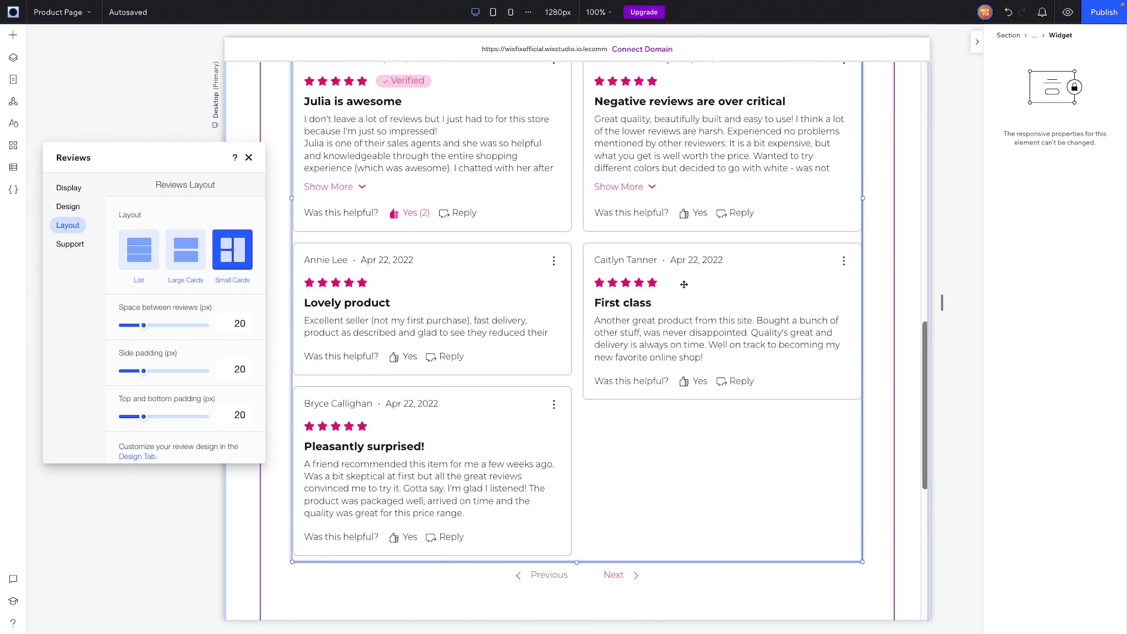
{"action": "scroll", "coordinate": [684, 284], "scroll_direction": "up", "scroll_amount": 1}
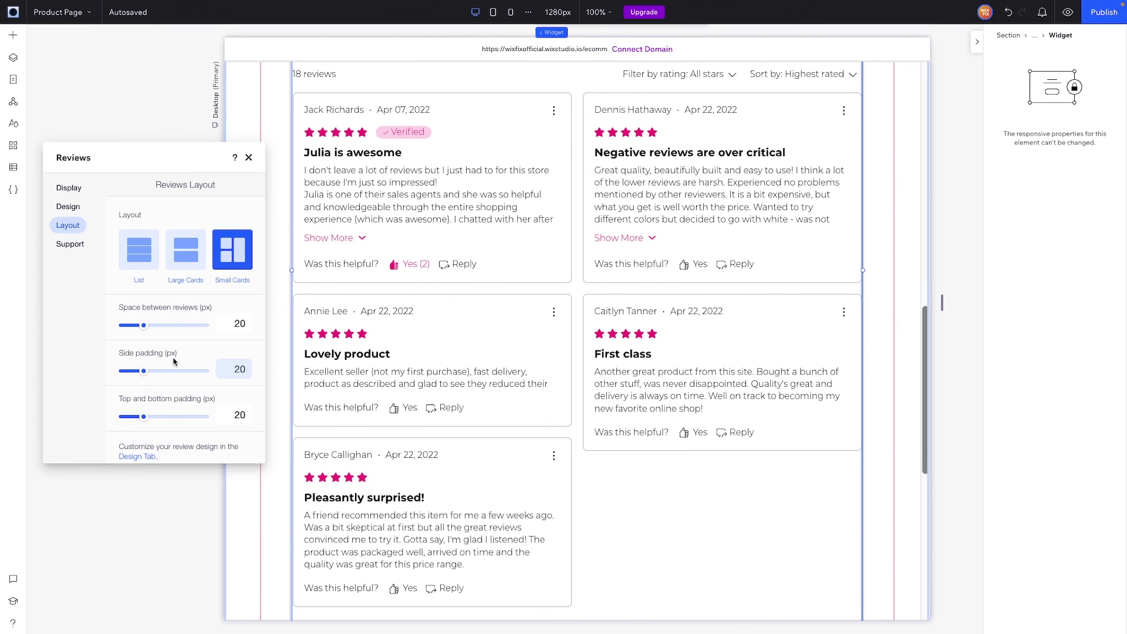
{"action": "scroll", "coordinate": [197, 409], "scroll_direction": "down", "scroll_amount": 2}
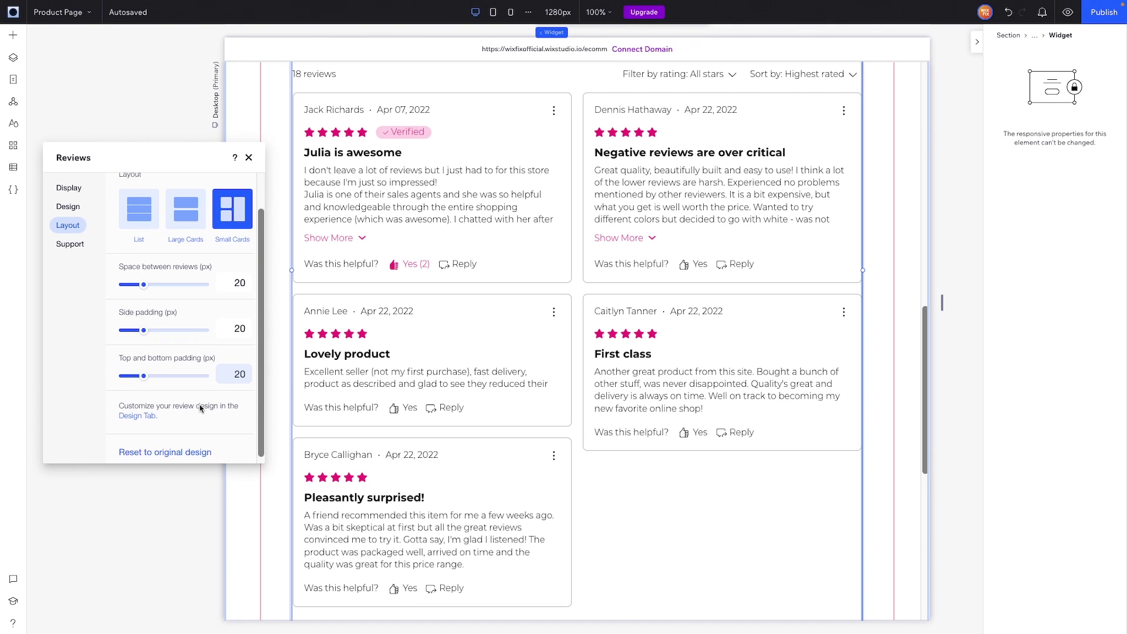
{"action": "left_click", "coordinate": [67, 206]}
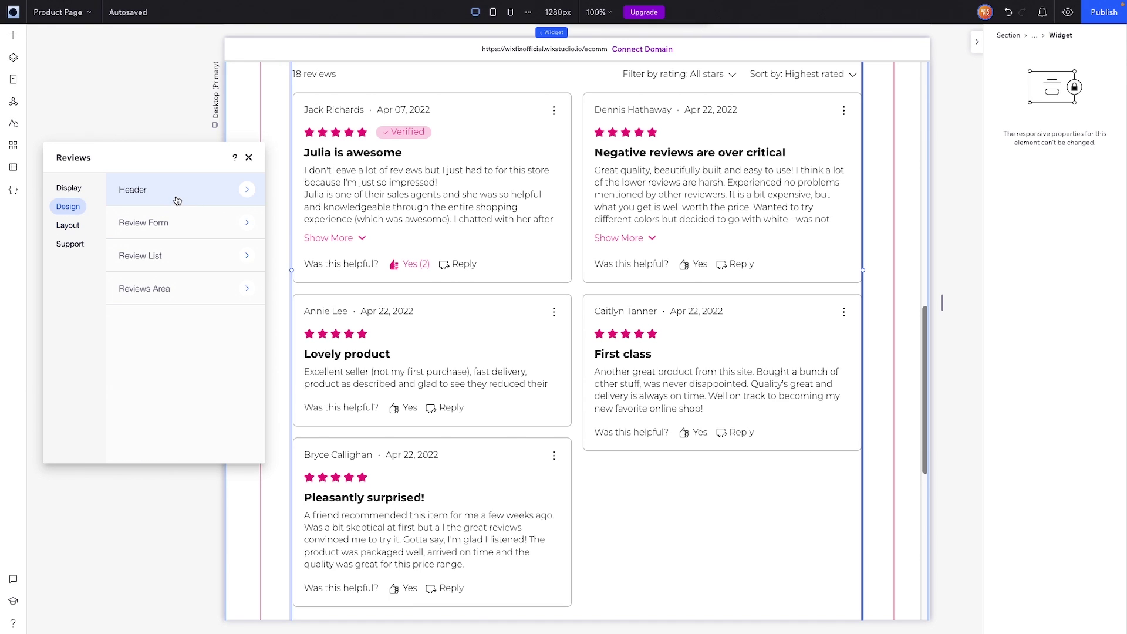
Round the Leave a Review button corners to a 12 px radius, down from 25.
{"action": "scroll", "coordinate": [438, 213], "scroll_direction": "up", "scroll_amount": 4}
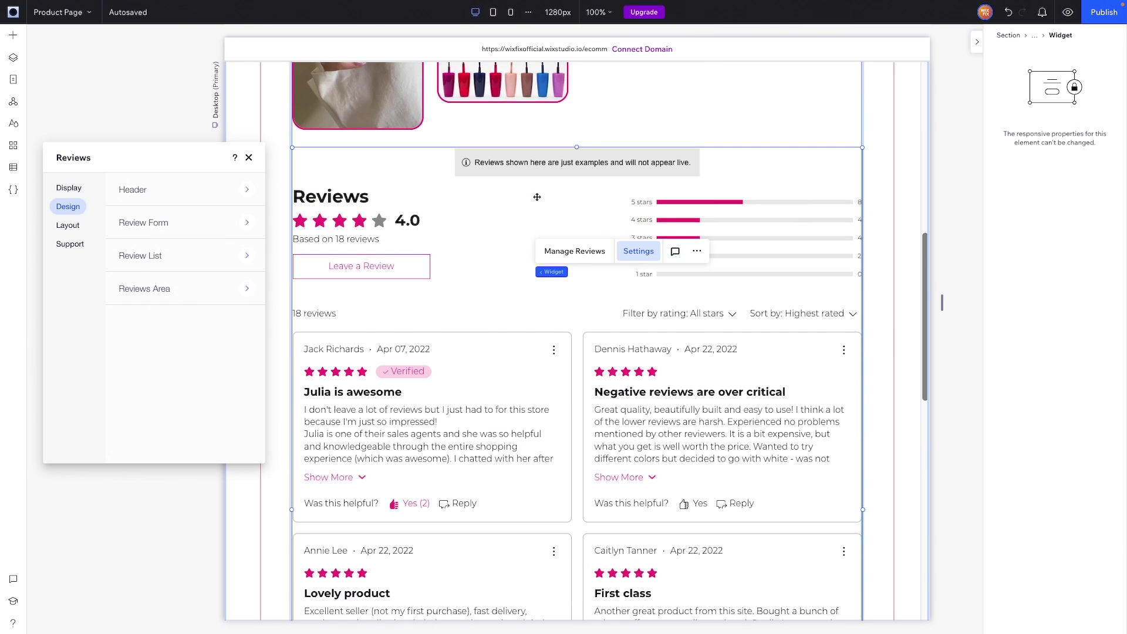
{"action": "left_click", "coordinate": [159, 189]}
{"action": "scroll", "coordinate": [175, 326], "scroll_direction": "down", "scroll_amount": 2}
{"action": "scroll", "coordinate": [175, 326], "scroll_direction": "down", "scroll_amount": 3}
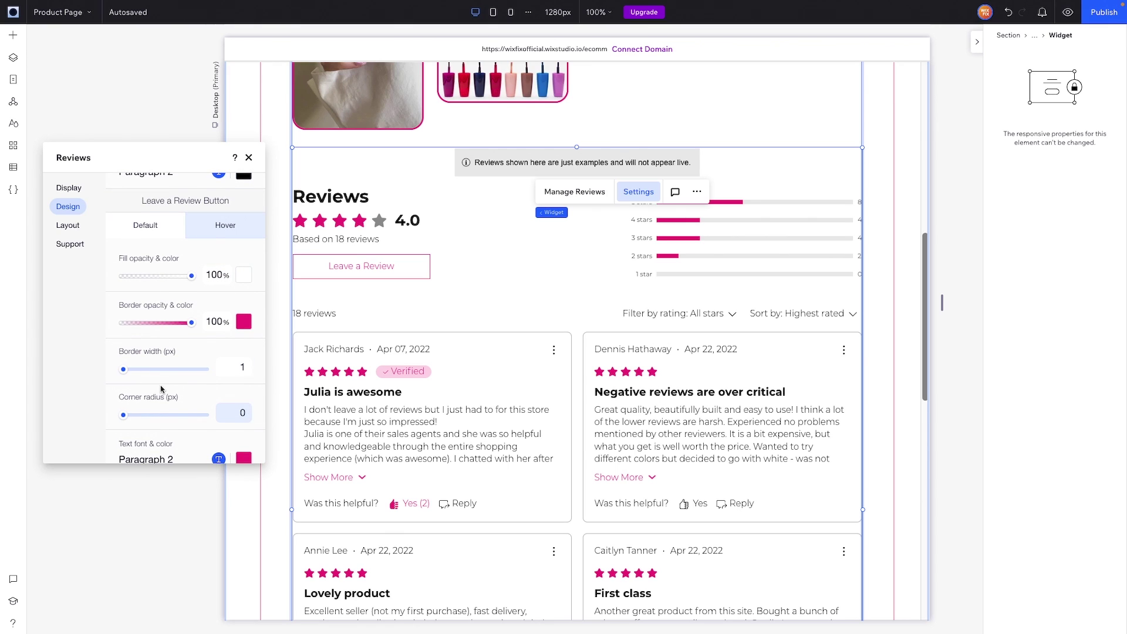
{"action": "left_click_drag", "start_coordinate": [124, 416], "coordinate": [205, 415]}
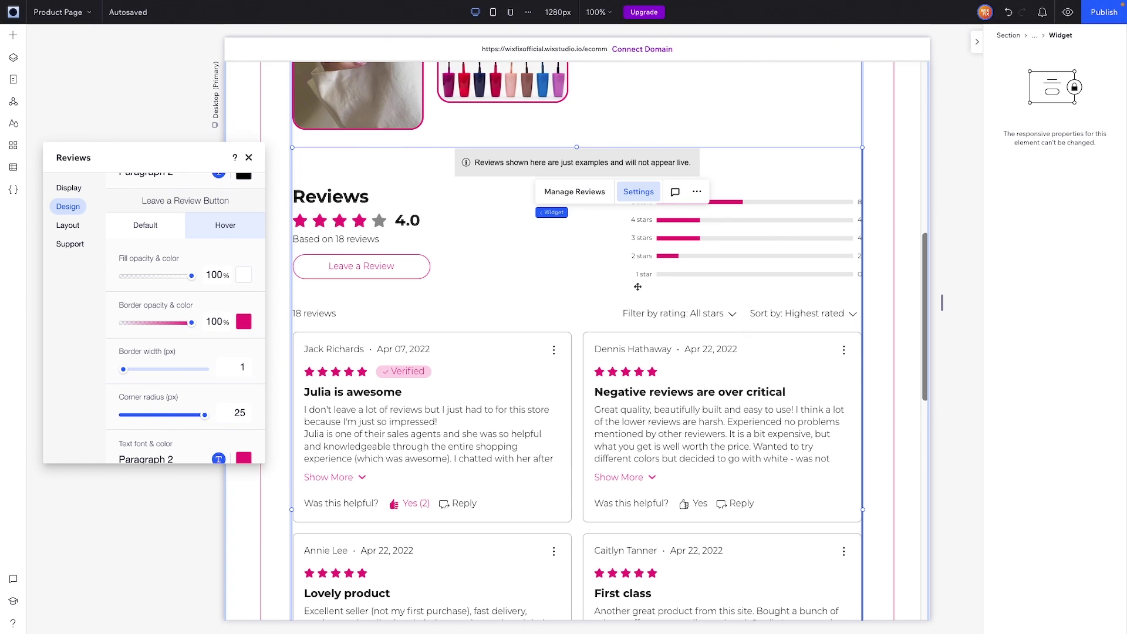
{"action": "scroll", "coordinate": [641, 170], "scroll_direction": "up", "scroll_amount": 6}
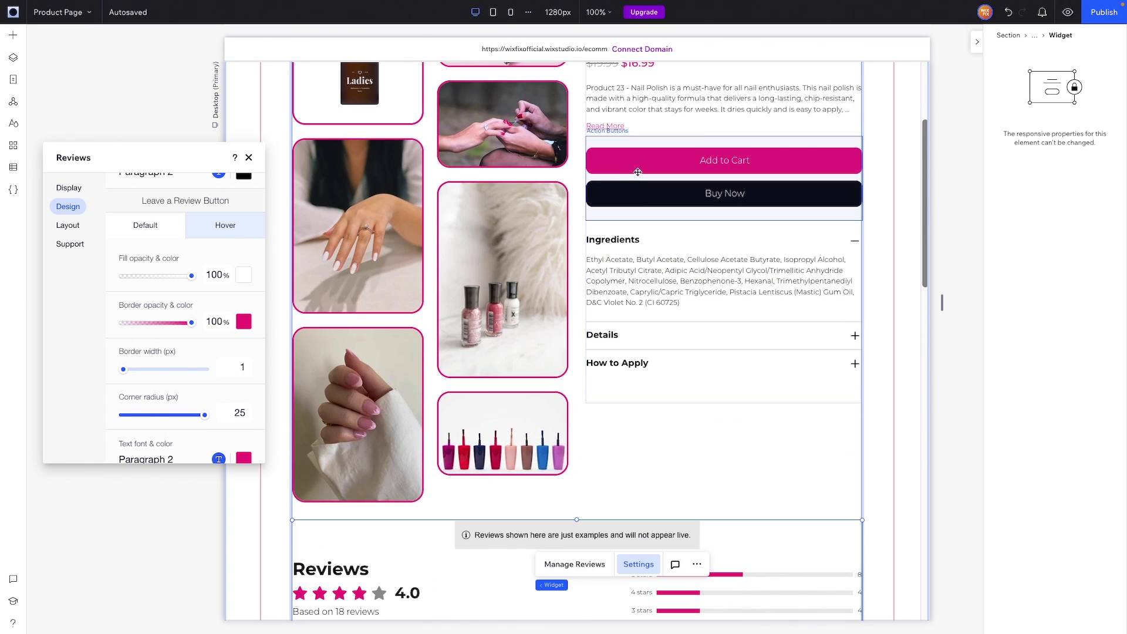
{"action": "scroll", "coordinate": [636, 168], "scroll_direction": "down", "scroll_amount": 4}
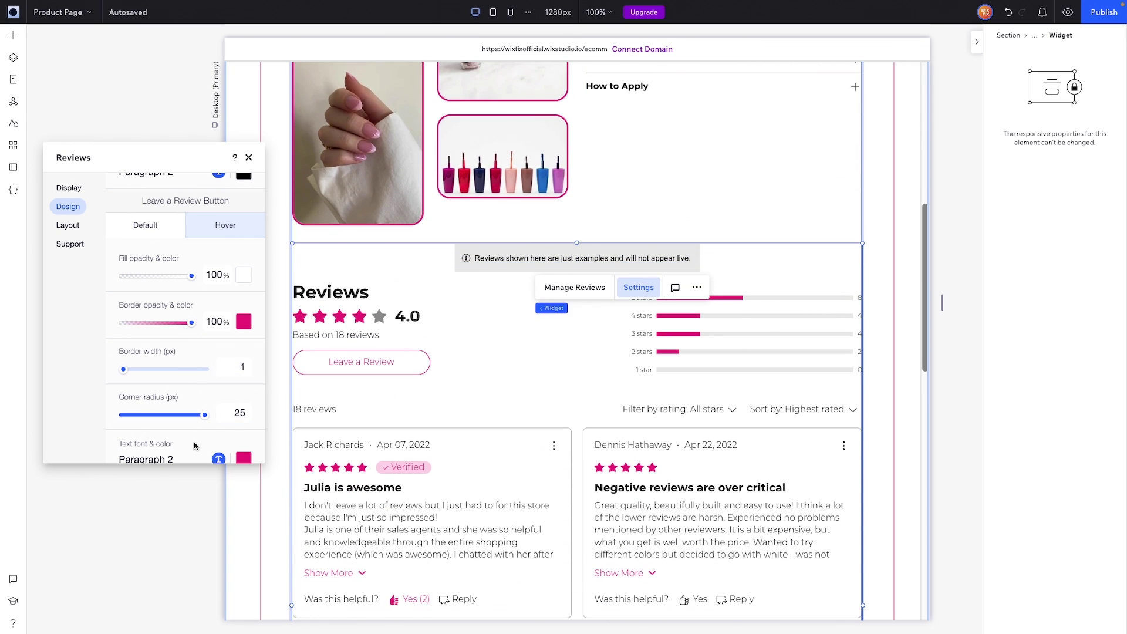
{"action": "left_click", "coordinate": [160, 416]}
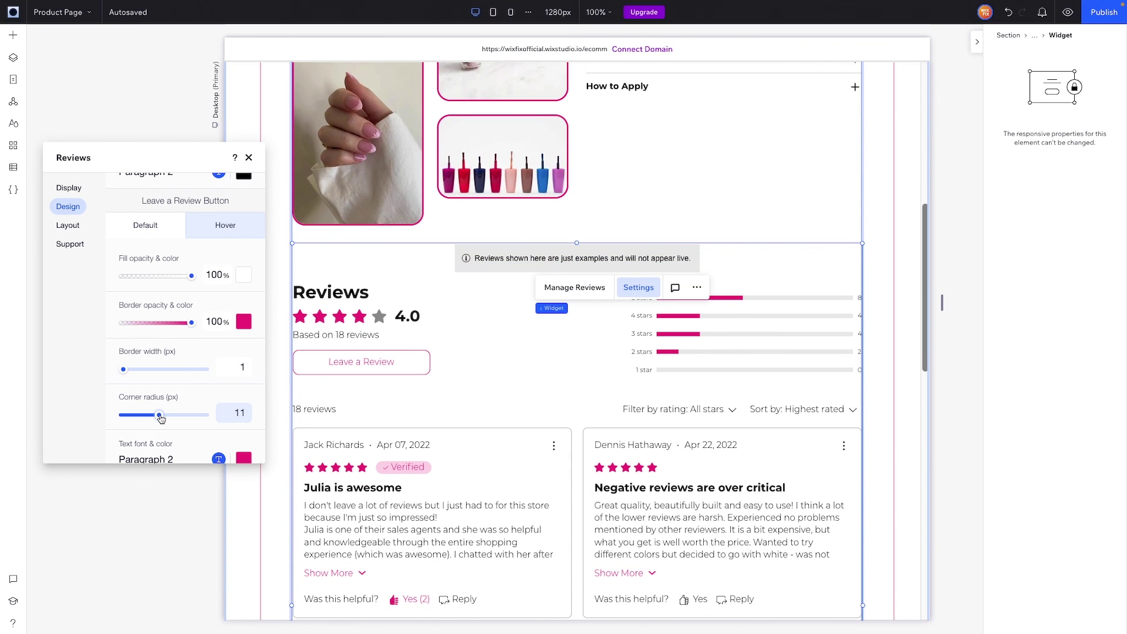
{"action": "left_click_drag", "start_coordinate": [160, 416], "coordinate": [163, 415]}
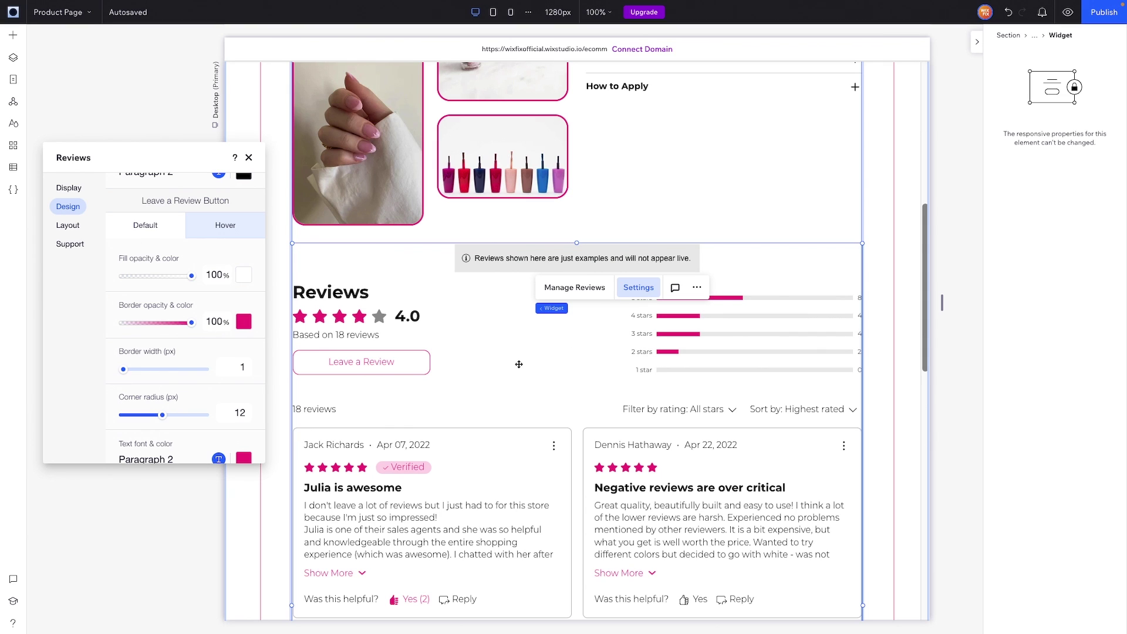
{"action": "scroll", "coordinate": [520, 364], "scroll_direction": "up", "scroll_amount": 5}
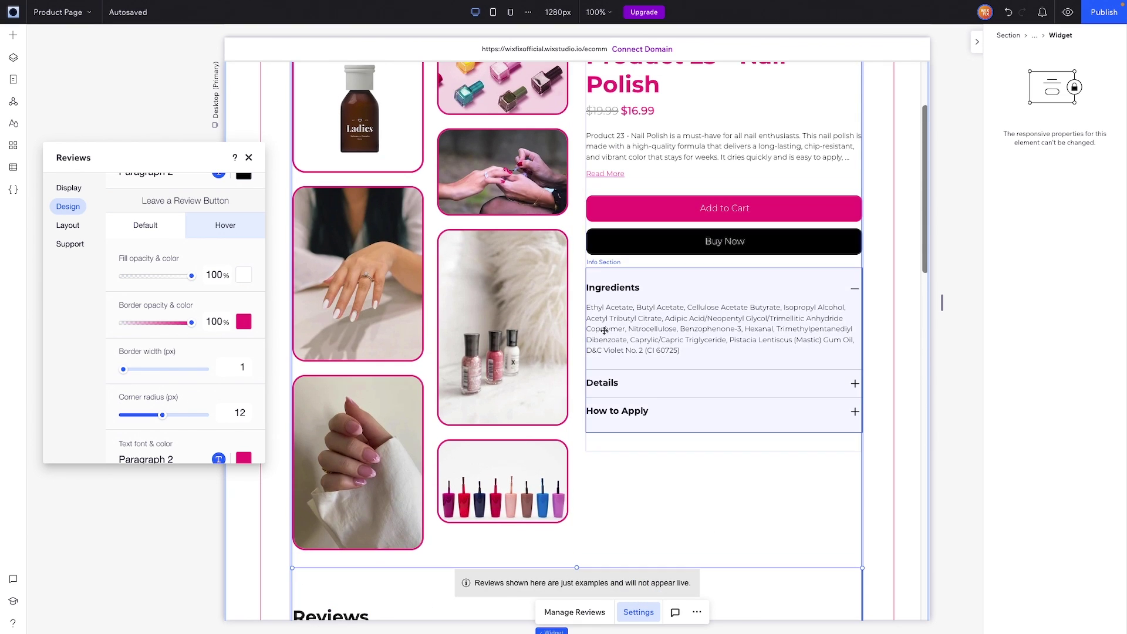
{"action": "scroll", "coordinate": [349, 409], "scroll_direction": "down", "scroll_amount": 6}
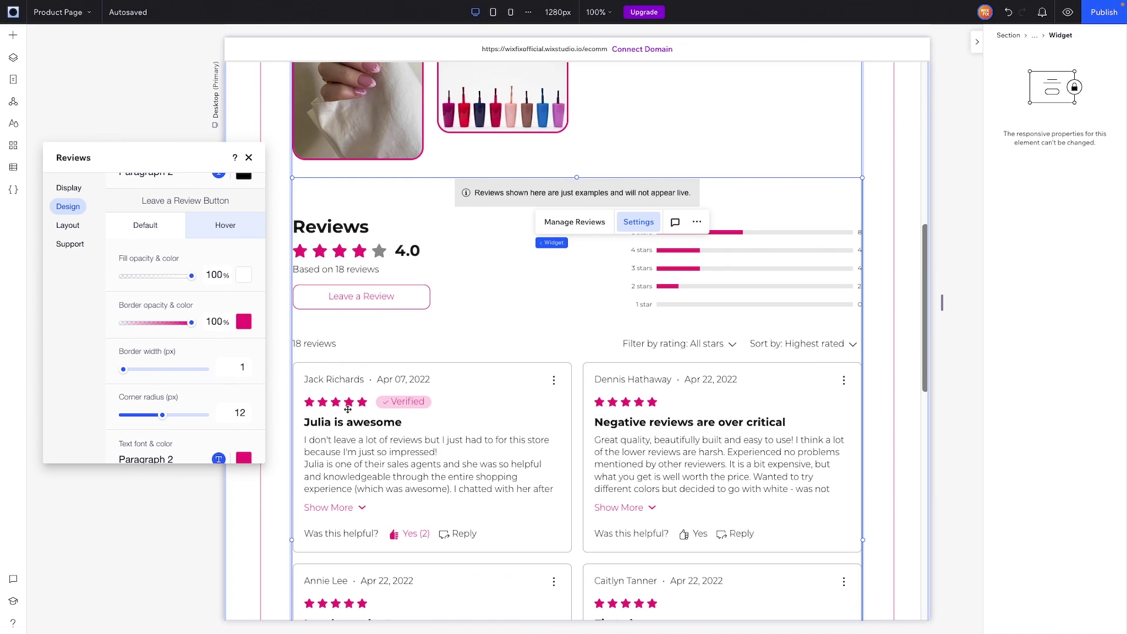
Fill the Leave a Review button with pink and make its text white.
{"action": "left_click", "coordinate": [244, 276]}
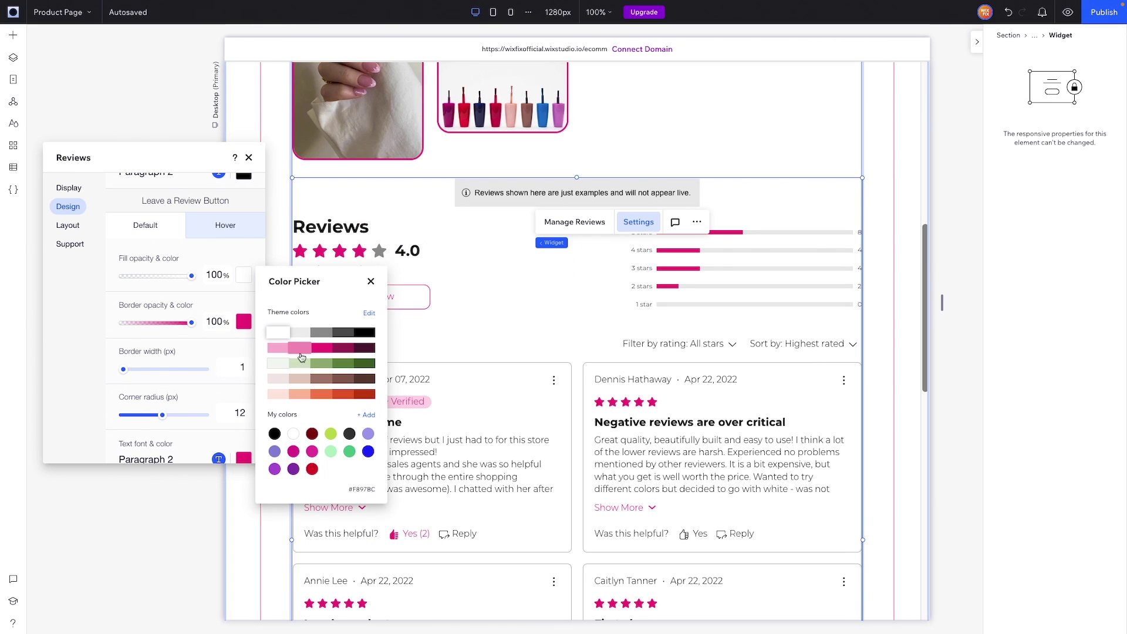
{"action": "left_click", "coordinate": [322, 347]}
{"action": "left_click", "coordinate": [183, 249]}
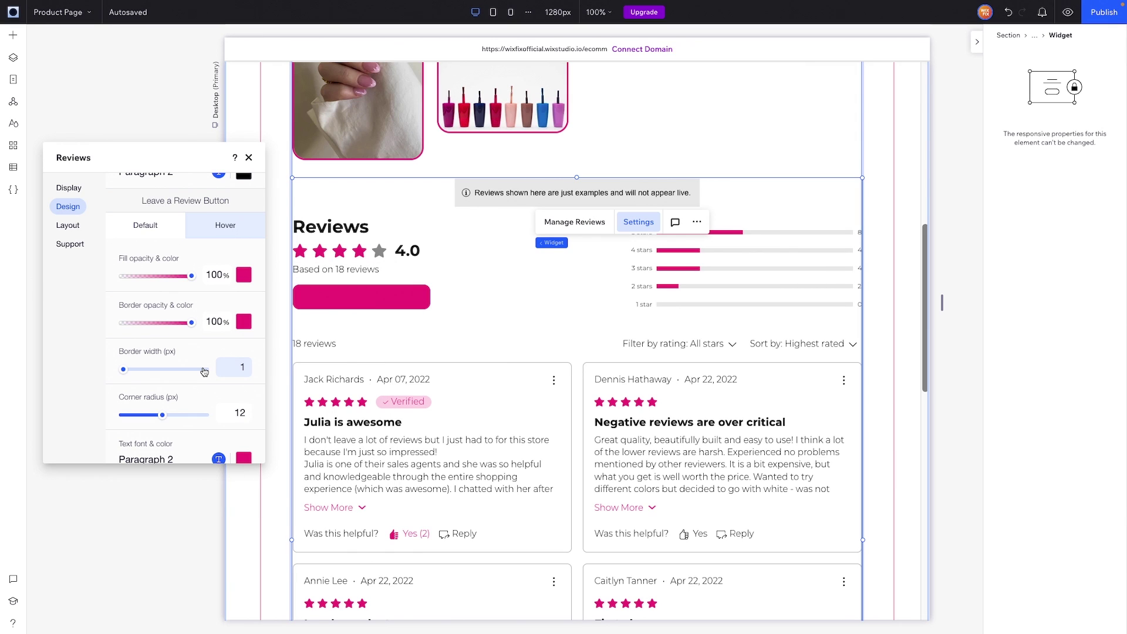
{"action": "scroll", "coordinate": [204, 372], "scroll_direction": "down", "scroll_amount": 2}
{"action": "left_click", "coordinate": [244, 411]}
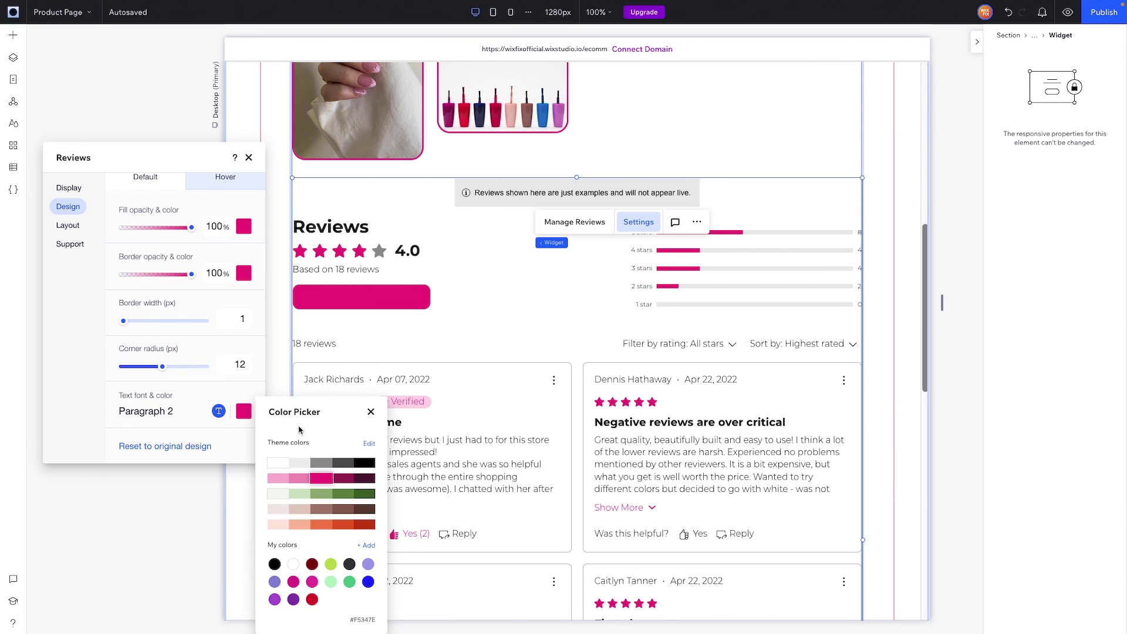
{"action": "left_click", "coordinate": [279, 465]}
{"action": "left_click", "coordinate": [370, 315]}
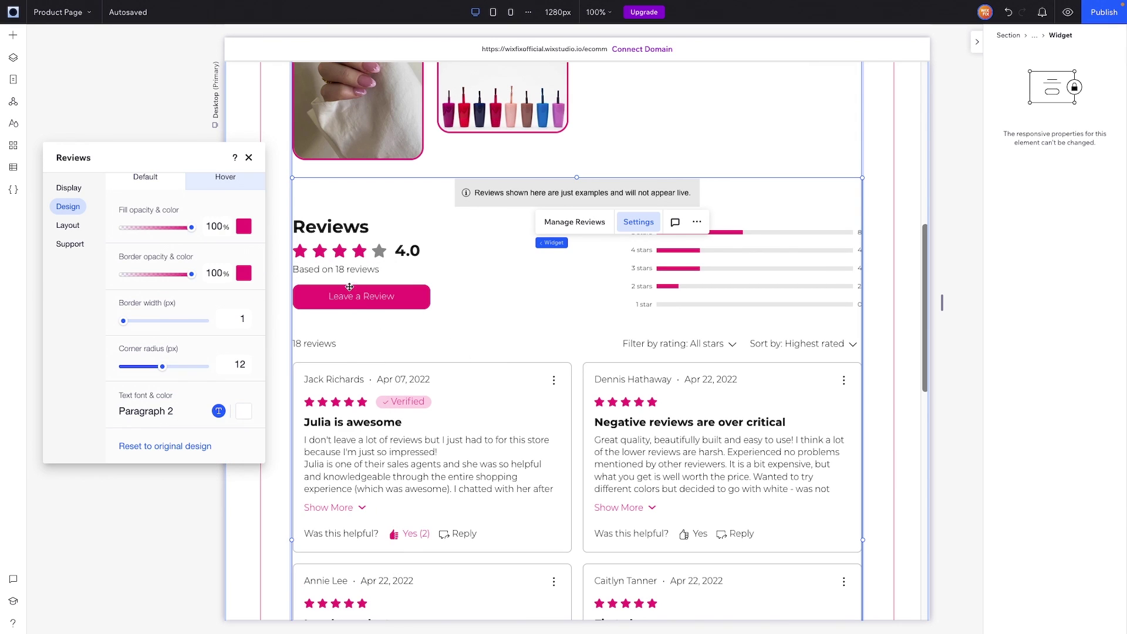
{"action": "scroll", "coordinate": [394, 295], "scroll_direction": "up", "scroll_amount": 3}
{"action": "scroll", "coordinate": [395, 295], "scroll_direction": "up", "scroll_amount": 3}
{"action": "scroll", "coordinate": [645, 489], "scroll_direction": "down", "scroll_amount": 5}
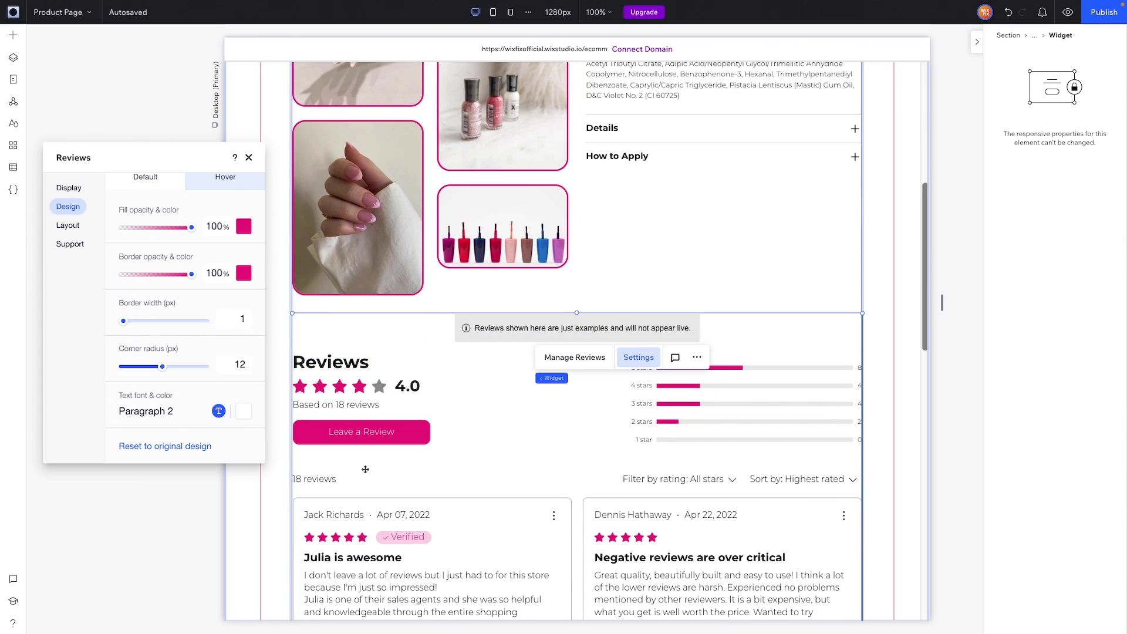
{"action": "left_click", "coordinate": [243, 411]}
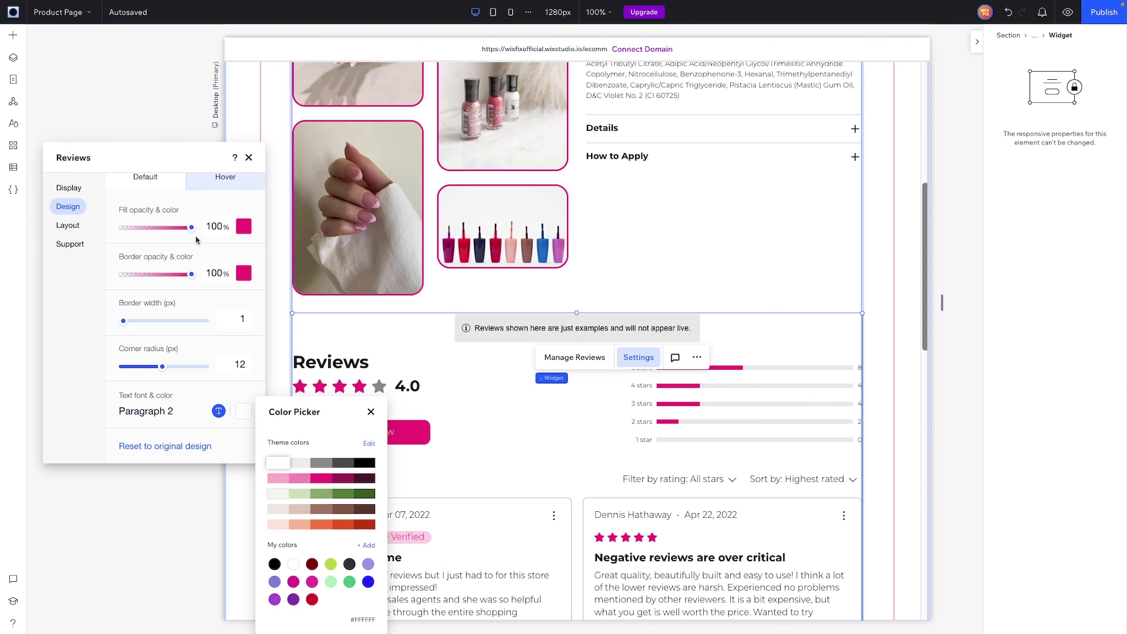
{"action": "left_click", "coordinate": [250, 225]}
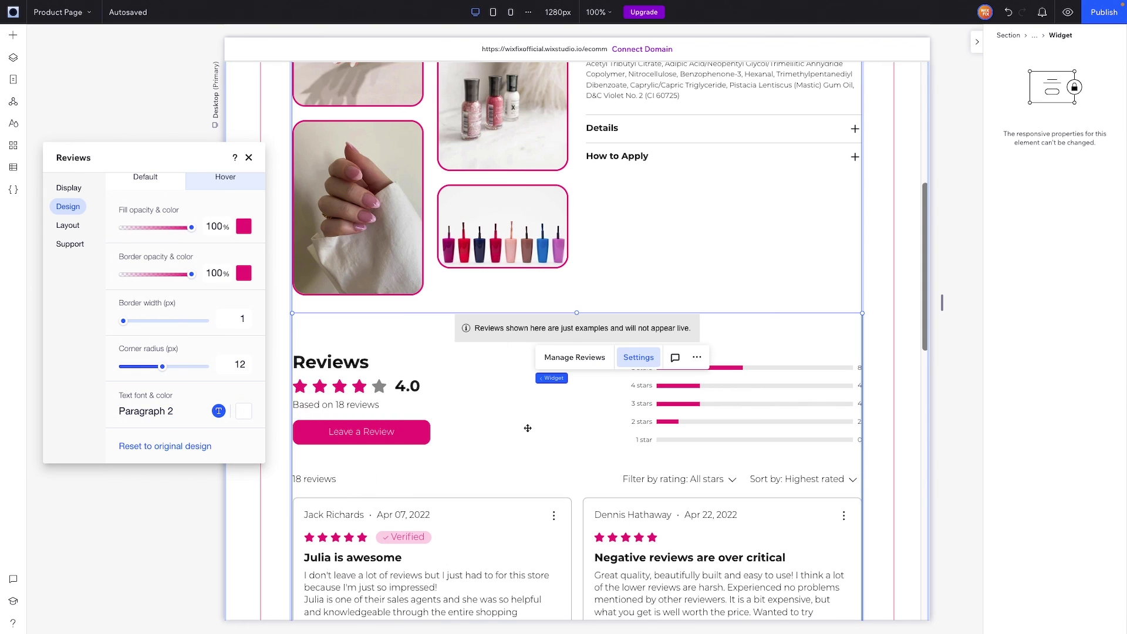
Return to the Display options and scroll down to the Review List settings.
{"action": "scroll", "coordinate": [528, 428], "scroll_direction": "down", "scroll_amount": 2}
{"action": "scroll", "coordinate": [528, 428], "scroll_direction": "down", "scroll_amount": 6}
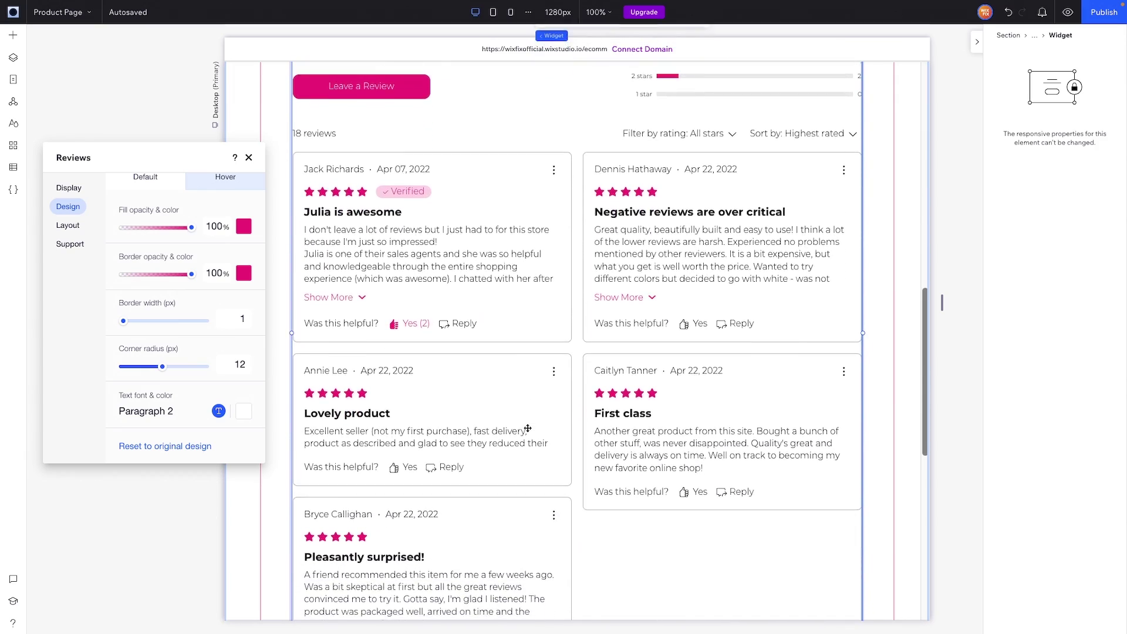
{"action": "scroll", "coordinate": [528, 428], "scroll_direction": "down", "scroll_amount": 3}
{"action": "scroll", "coordinate": [528, 428], "scroll_direction": "up", "scroll_amount": 6}
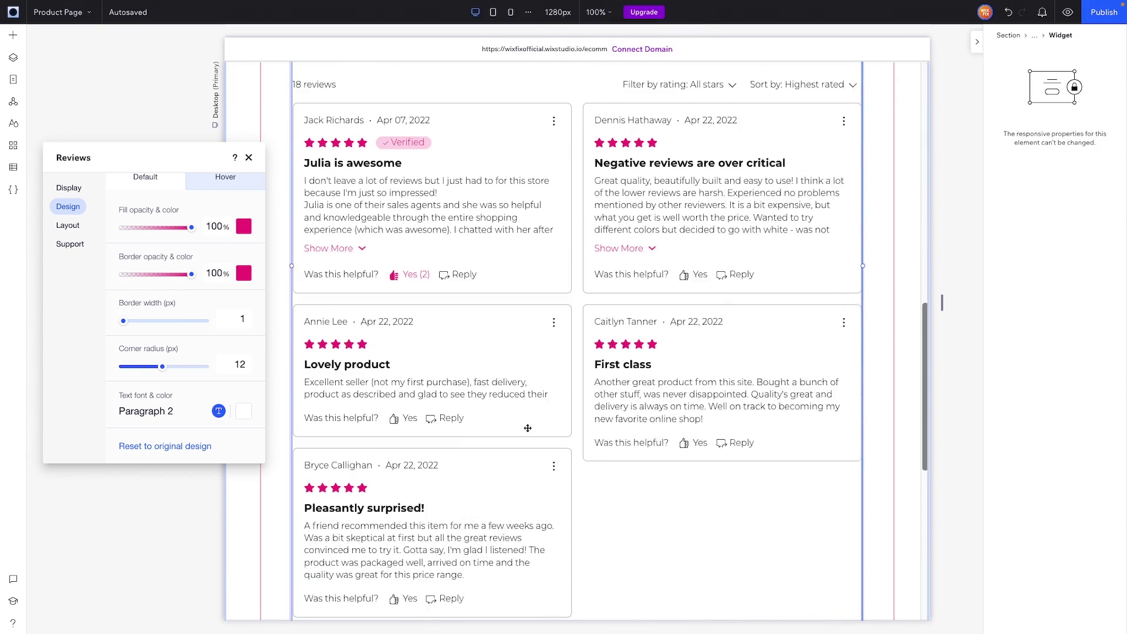
{"action": "left_click", "coordinate": [69, 187]}
{"action": "scroll", "coordinate": [244, 376], "scroll_direction": "down", "scroll_amount": 2}
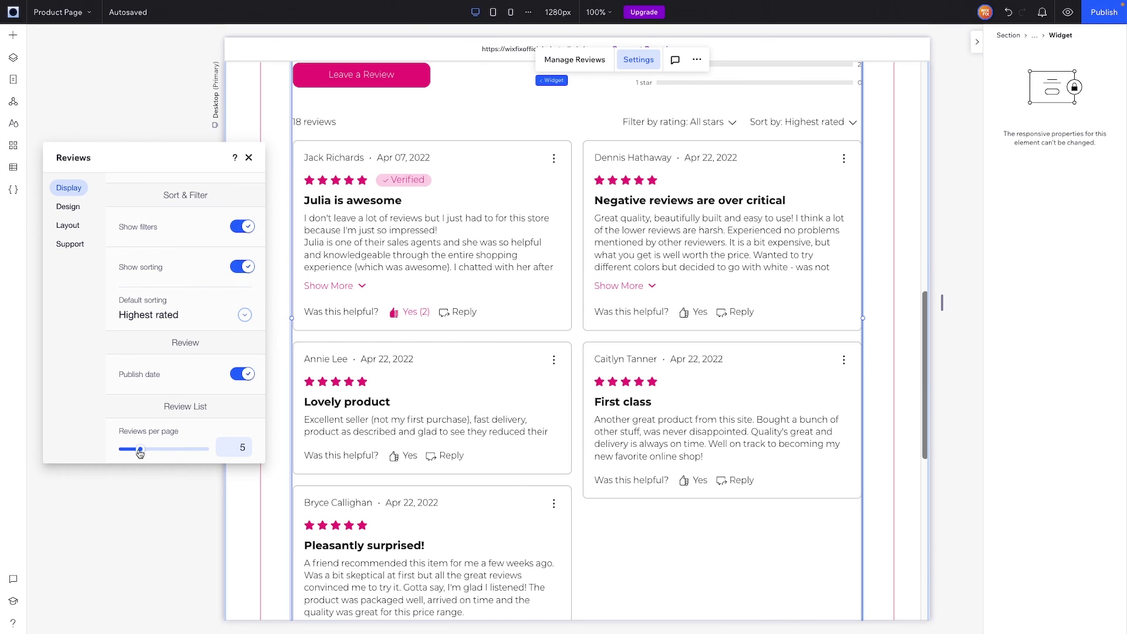
Raise reviews per page from 5 to 8 and check the longer list on the canvas.
{"action": "left_click_drag", "start_coordinate": [141, 452], "coordinate": [154, 453]}
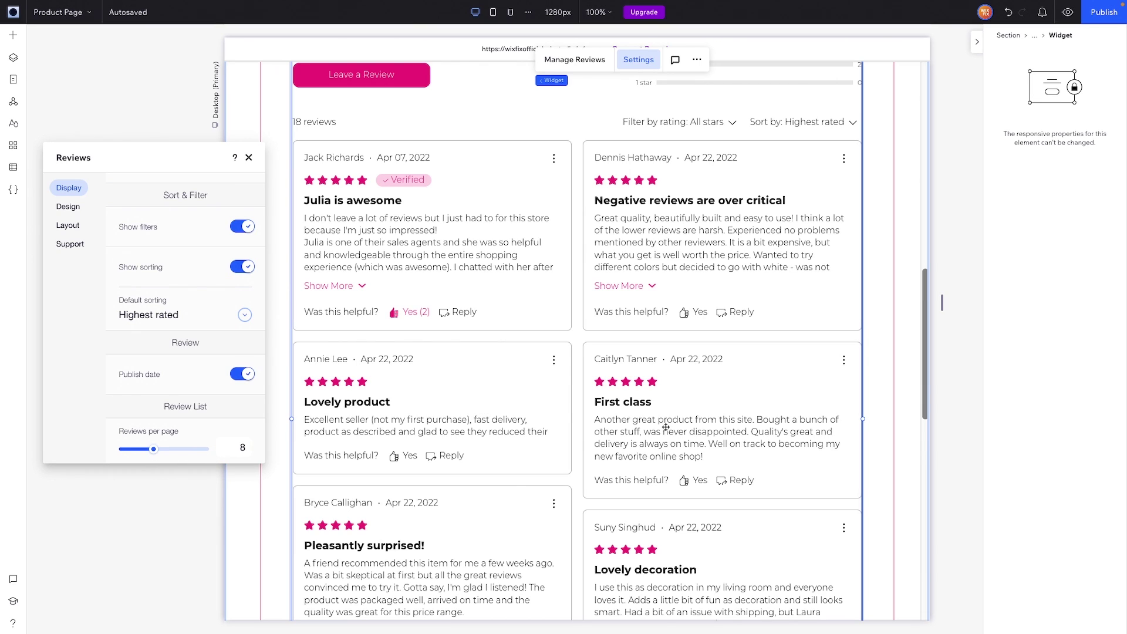
{"action": "scroll", "coordinate": [666, 427], "scroll_direction": "down", "scroll_amount": 8}
{"action": "scroll", "coordinate": [666, 428], "scroll_direction": "up", "scroll_amount": 10}
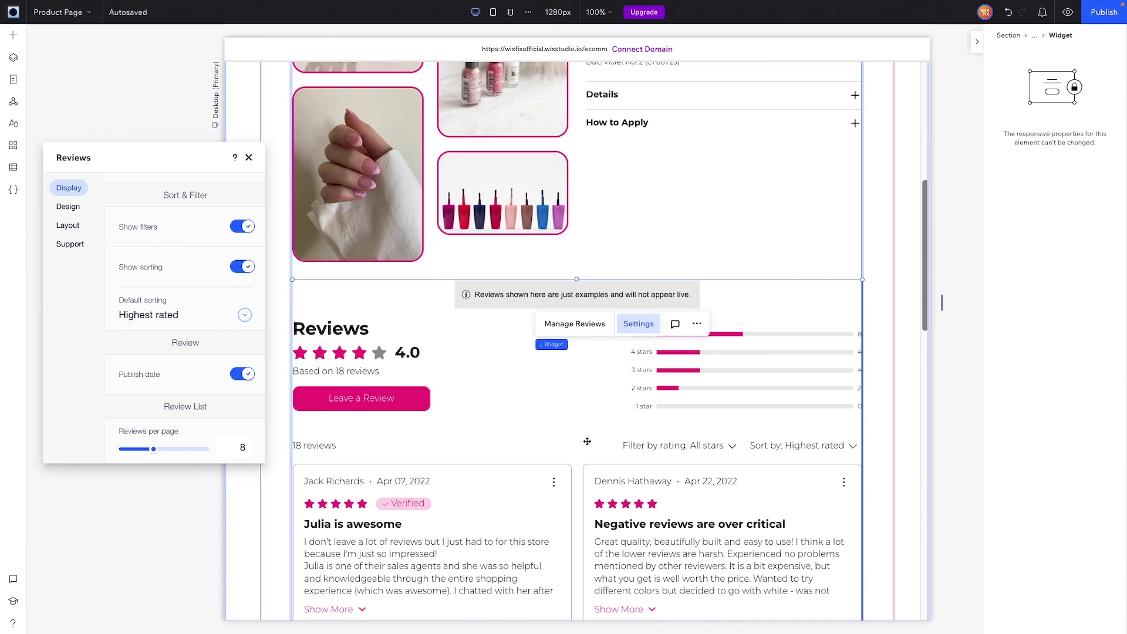
{"action": "scroll", "coordinate": [587, 441], "scroll_direction": "down", "scroll_amount": 4}
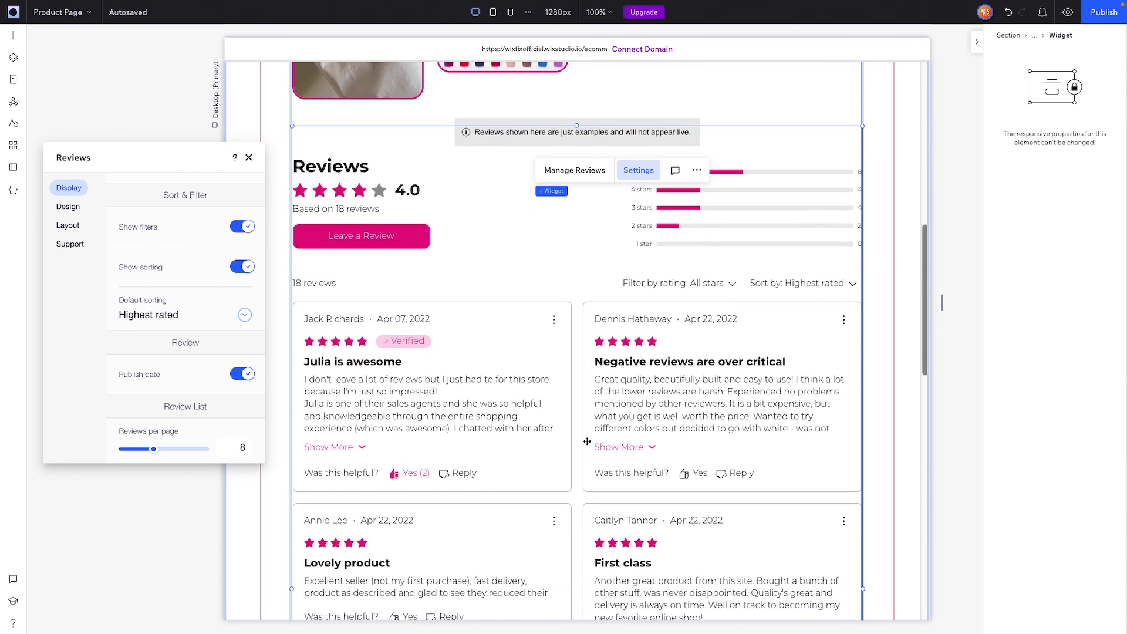
{"action": "scroll", "coordinate": [587, 441], "scroll_direction": "up", "scroll_amount": 5}
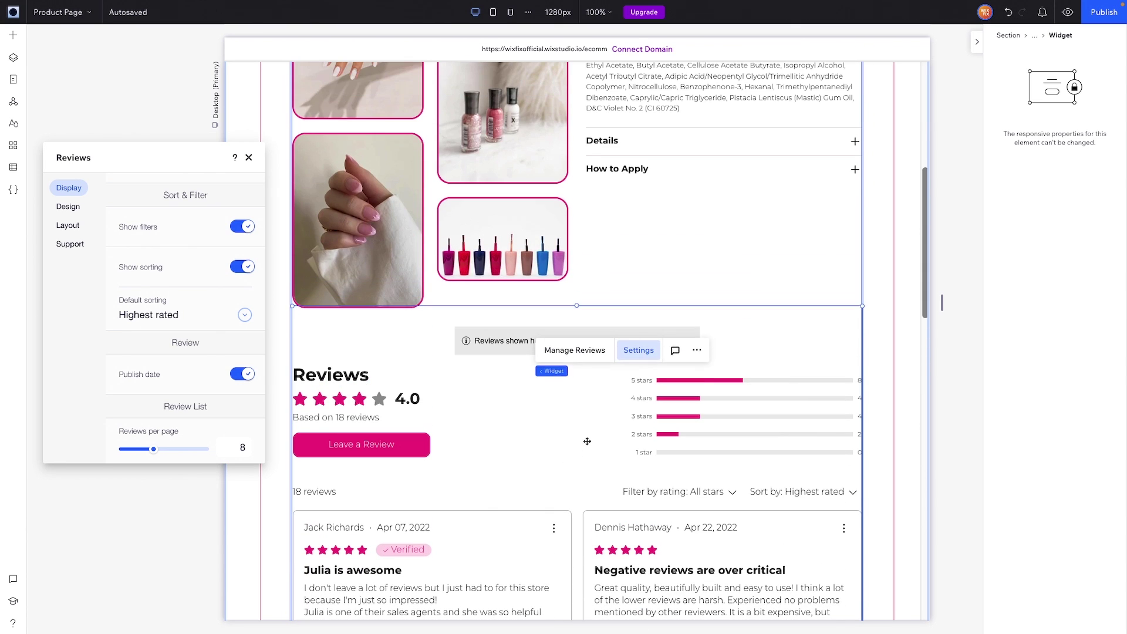
Add the Wix Reviews Ratings Summary plugin to the Product Page widget.
{"action": "left_click", "coordinate": [747, 269]}
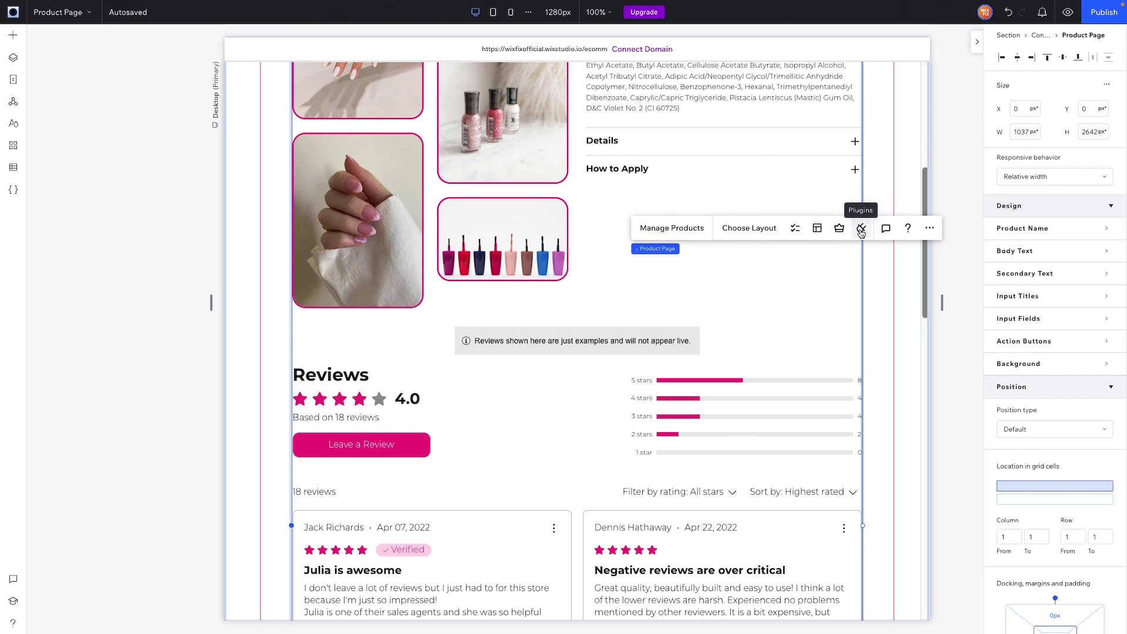
{"action": "left_click", "coordinate": [862, 233]}
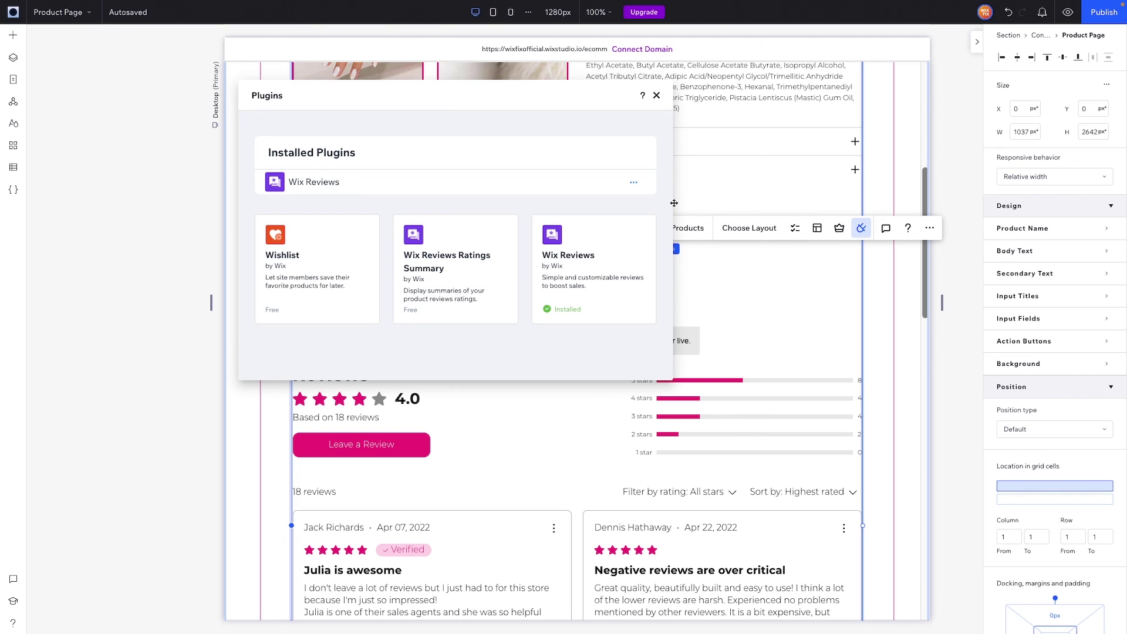
{"action": "mouse_move", "coordinate": [448, 282]}
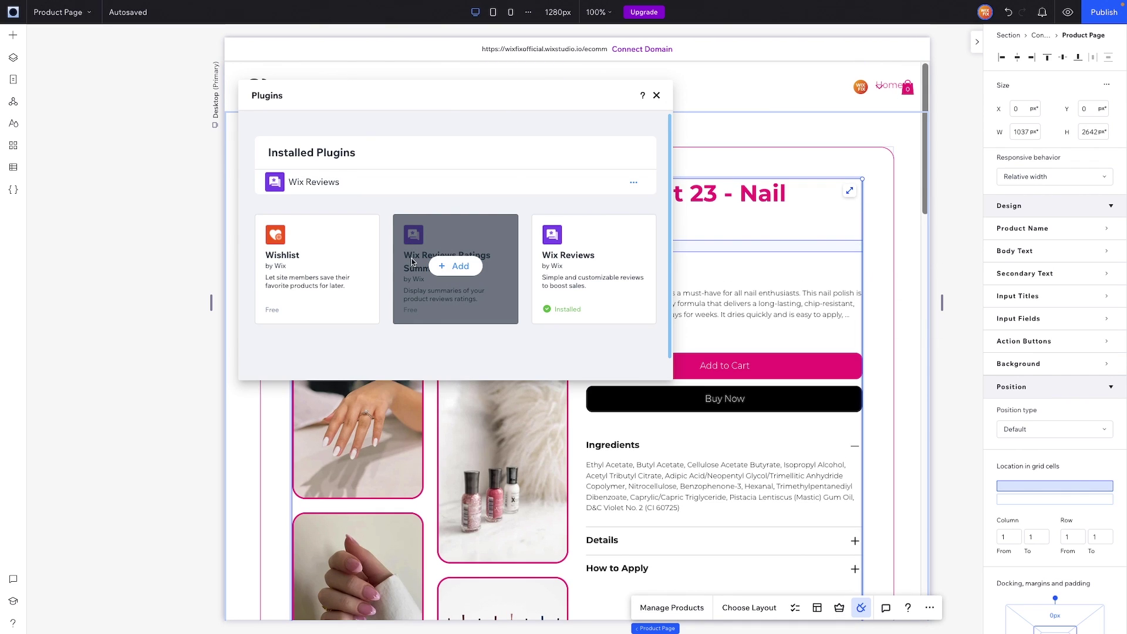
{"action": "left_click", "coordinate": [446, 264]}
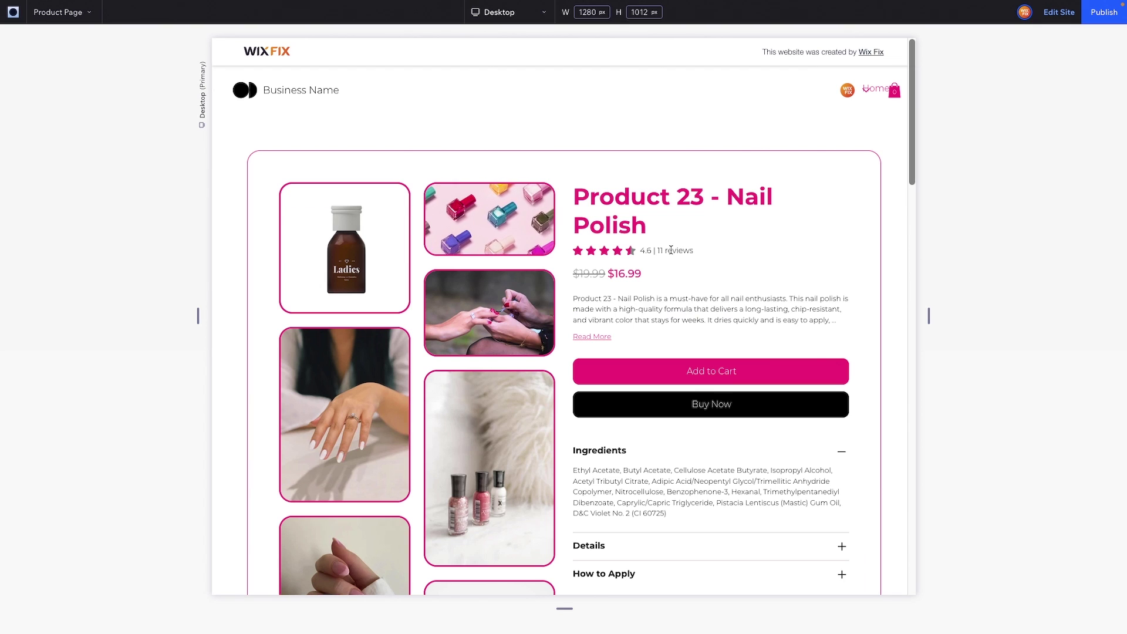
In Preview, use the 4.6-star, 11-review summary to jump to the reviews and browse the page.
{"action": "left_click_drag", "start_coordinate": [638, 251], "coordinate": [705, 253]}
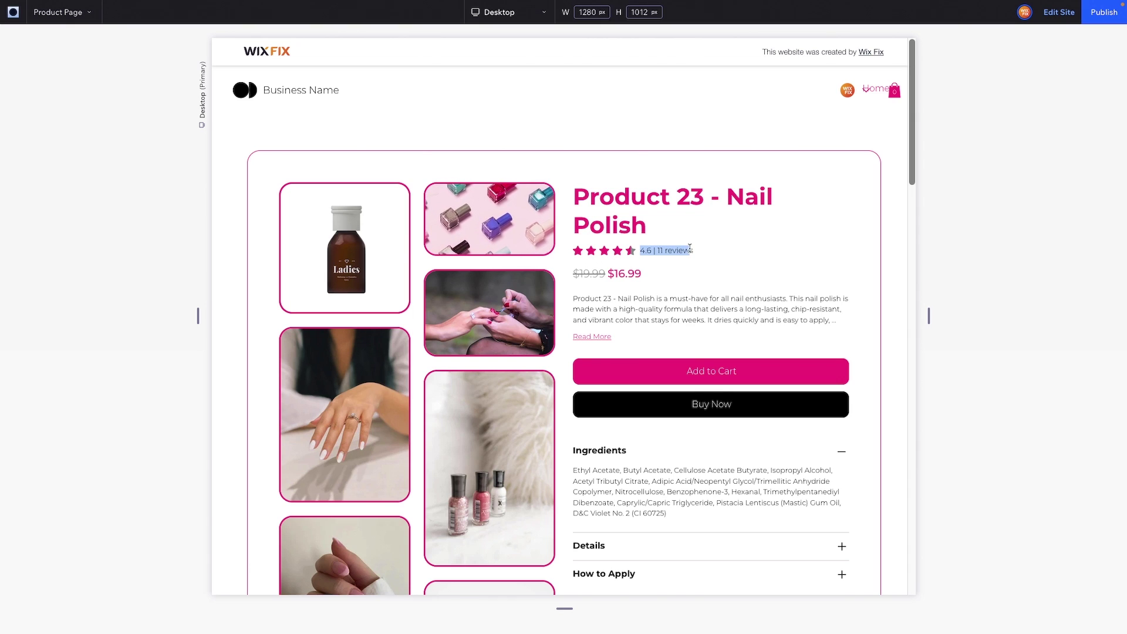
{"action": "left_click", "coordinate": [702, 251]}
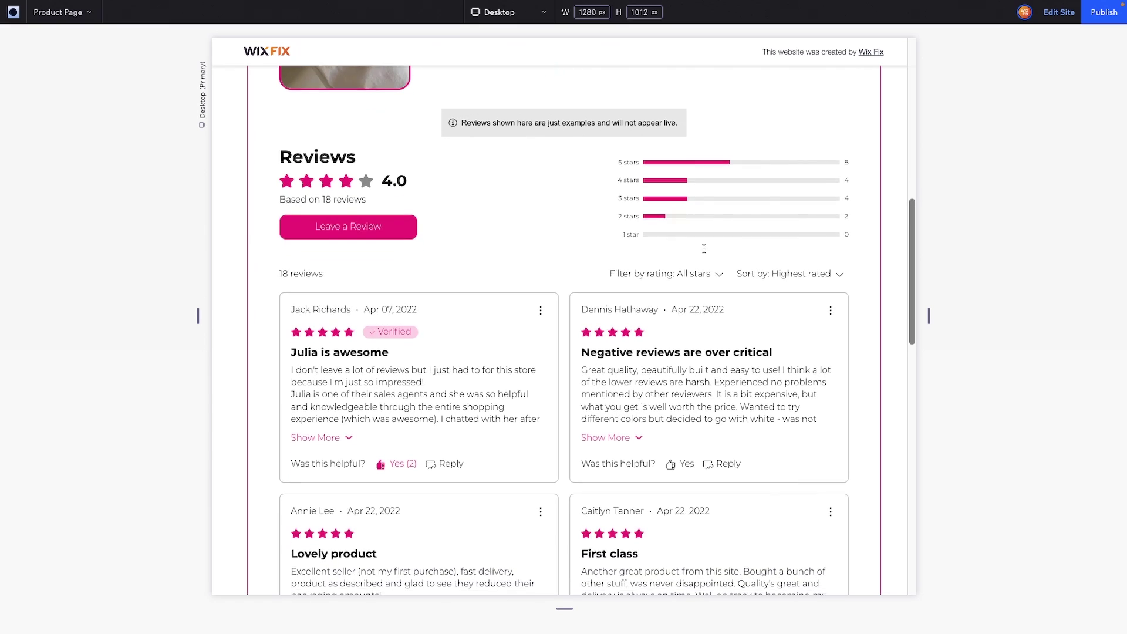
{"action": "scroll", "coordinate": [529, 353], "scroll_direction": "down", "scroll_amount": 2}
{"action": "scroll", "coordinate": [530, 352], "scroll_direction": "up", "scroll_amount": 3}
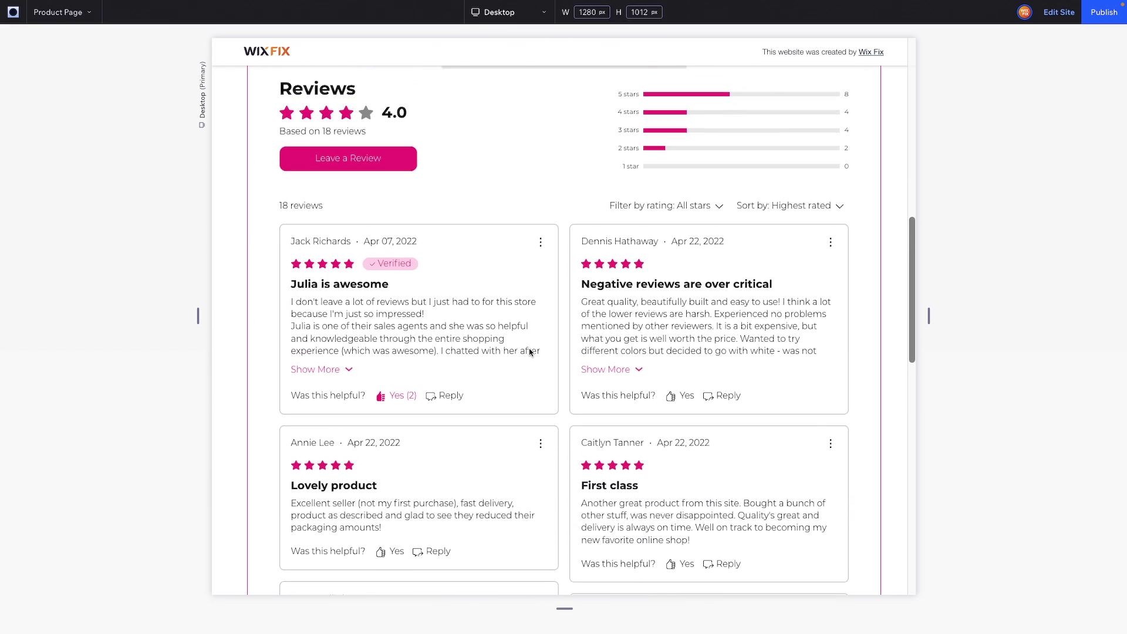
{"action": "scroll", "coordinate": [530, 353], "scroll_direction": "down", "scroll_amount": 12}
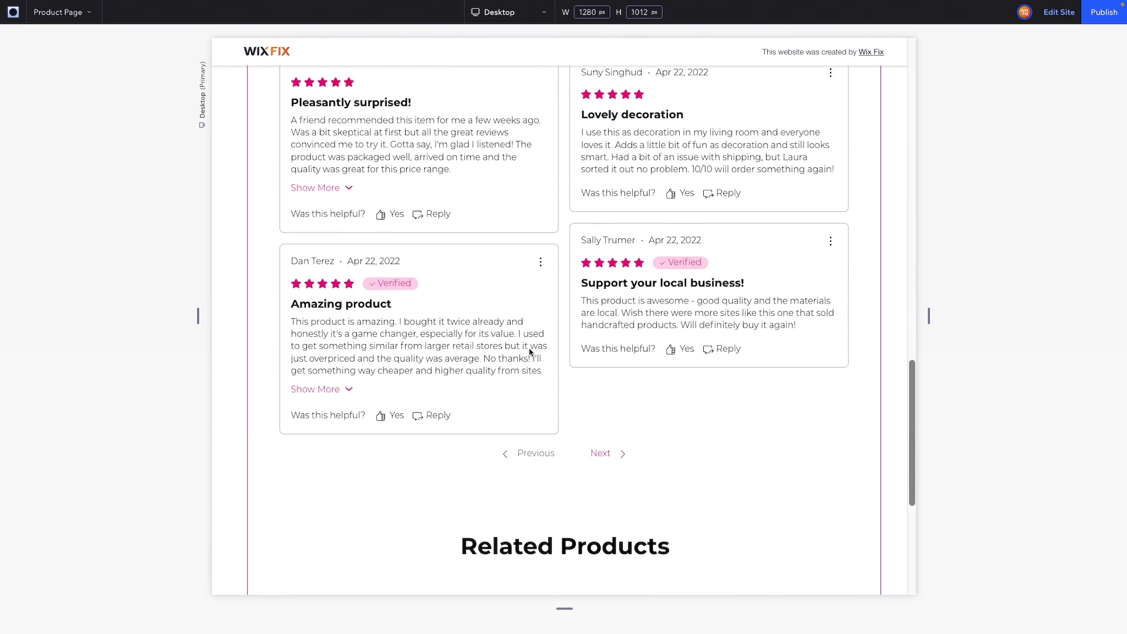
{"action": "scroll", "coordinate": [530, 353], "scroll_direction": "down", "scroll_amount": 3}
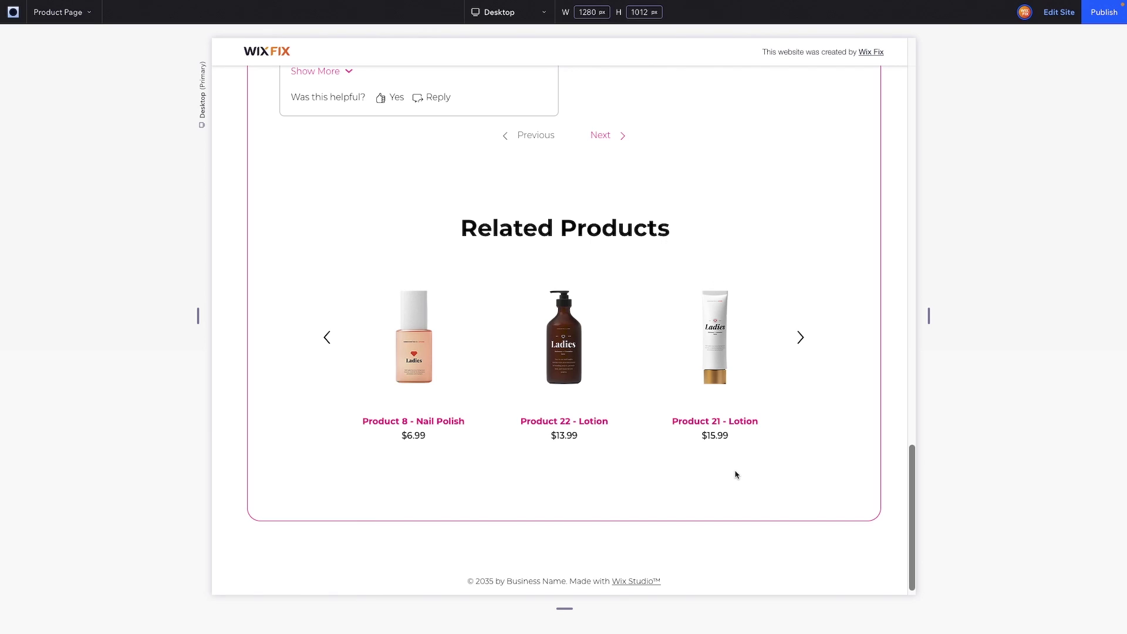
{"action": "scroll", "coordinate": [736, 475], "scroll_direction": "up", "scroll_amount": 15}
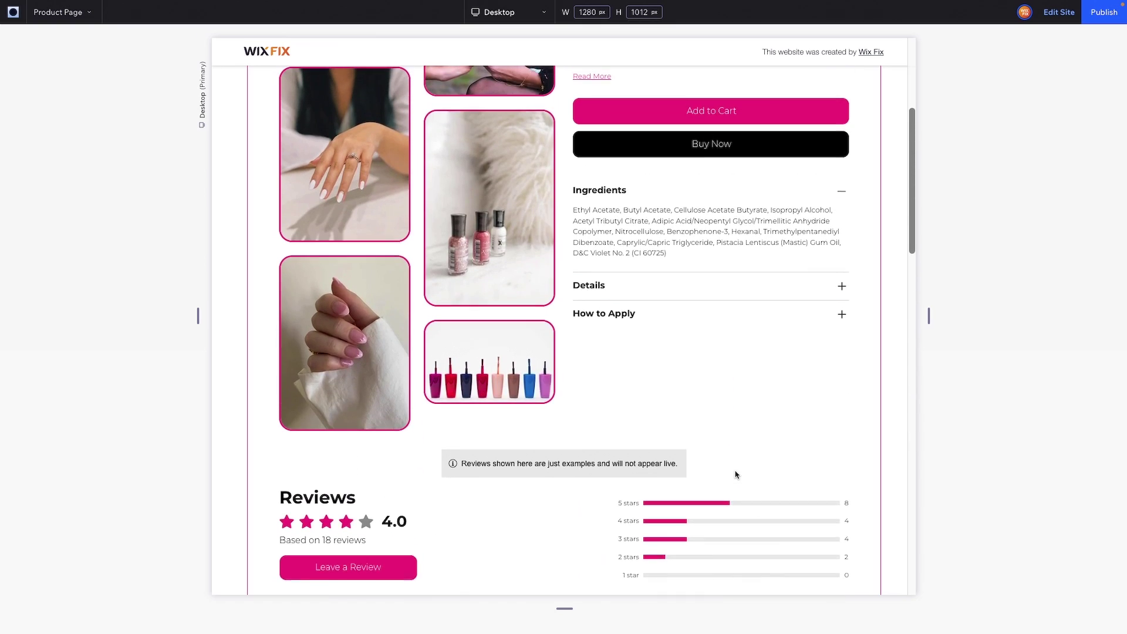
{"action": "scroll", "coordinate": [736, 475], "scroll_direction": "up", "scroll_amount": 5}
Exit Preview, select the Product Page widget and publish the site.
{"action": "left_click", "coordinate": [1060, 12]}
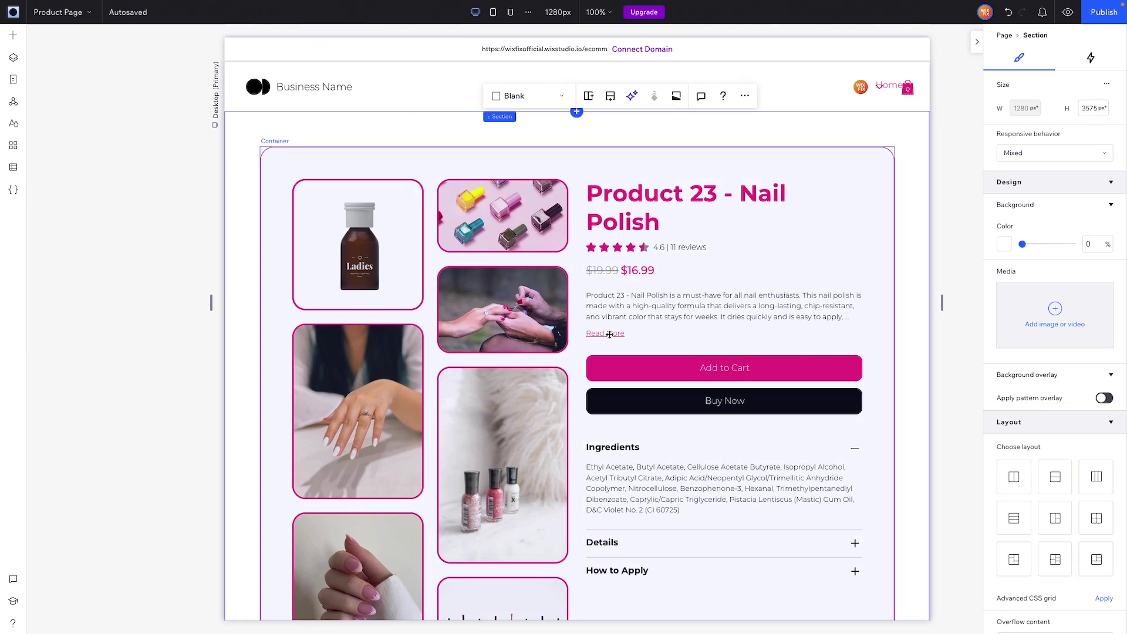
{"action": "scroll", "coordinate": [766, 213], "scroll_direction": "down", "scroll_amount": 5}
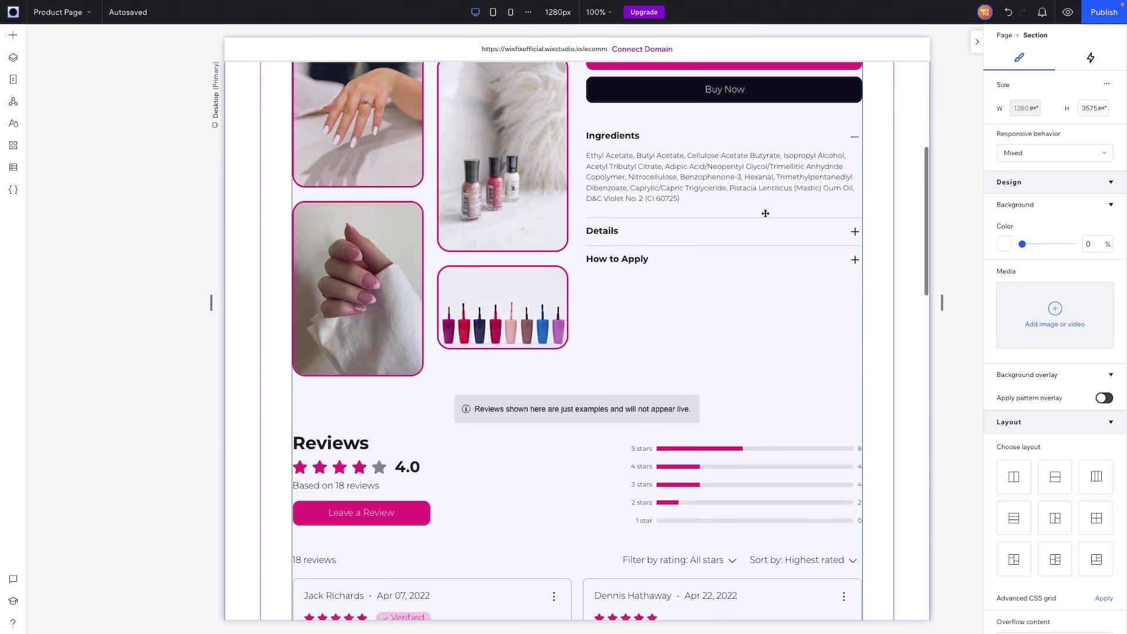
{"action": "scroll", "coordinate": [483, 350], "scroll_direction": "down", "scroll_amount": 3}
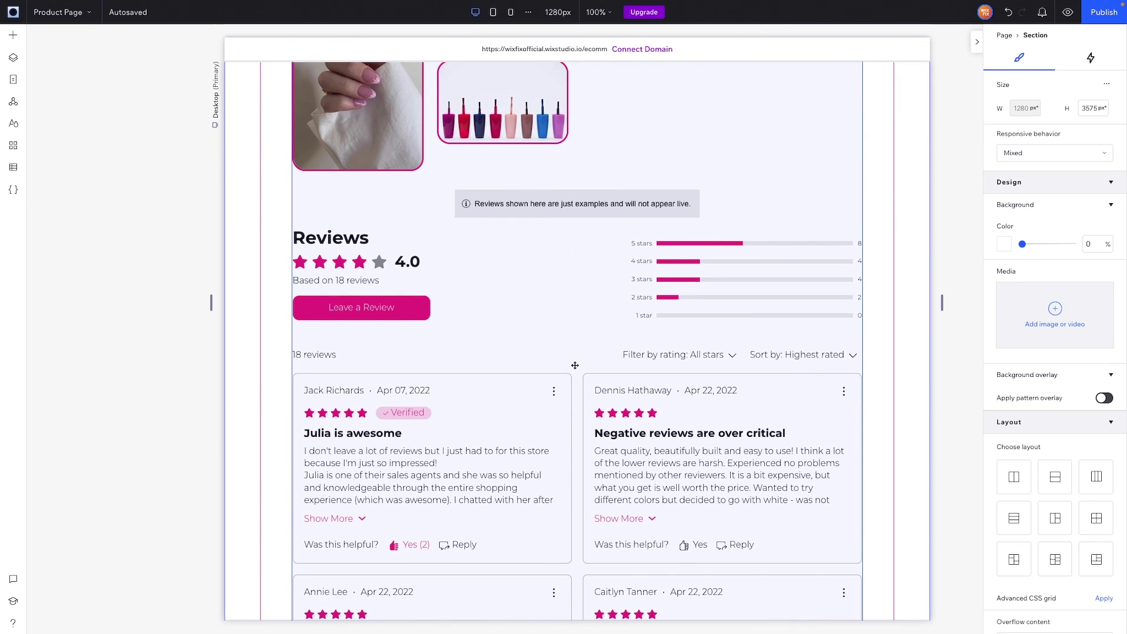
{"action": "left_click", "coordinate": [564, 287]}
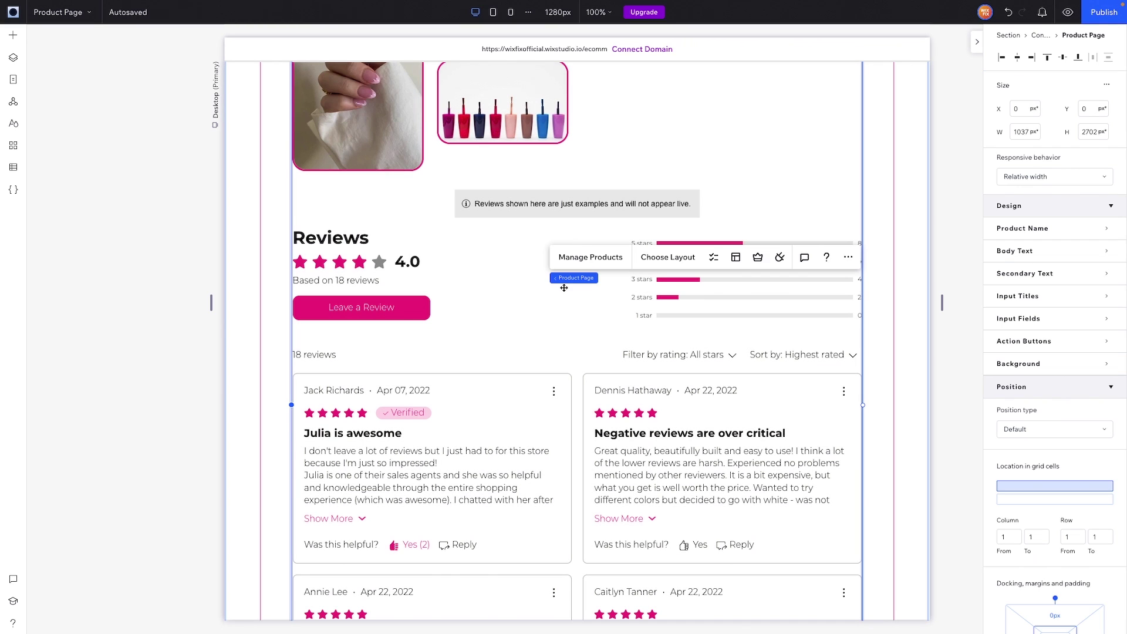
{"action": "left_click", "coordinate": [1099, 13]}
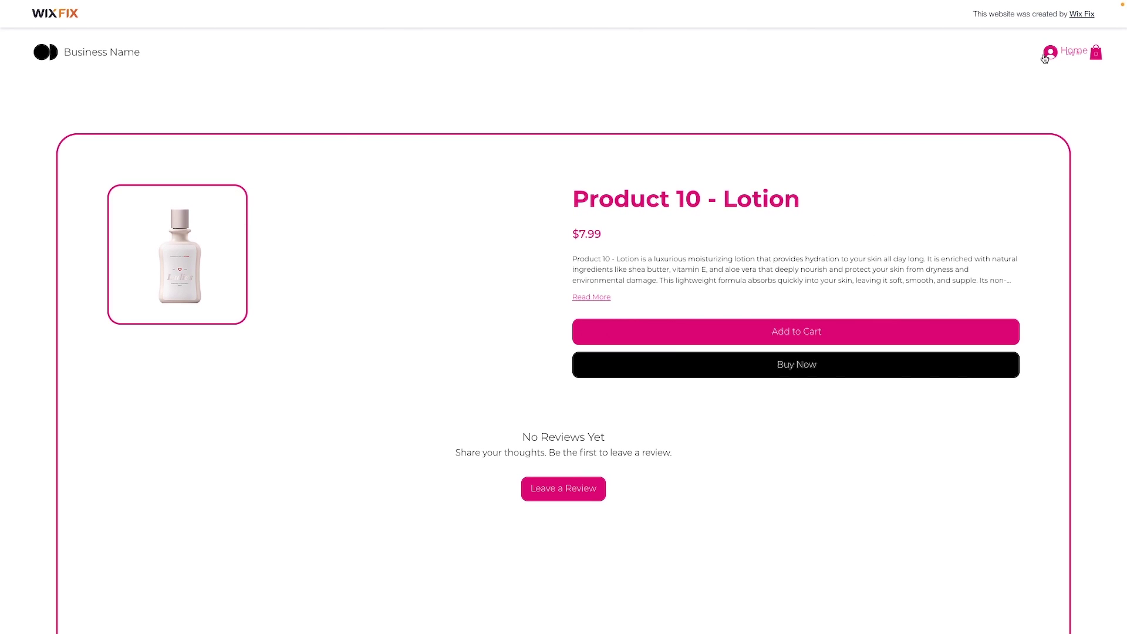
{"action": "left_click", "coordinate": [564, 493]}
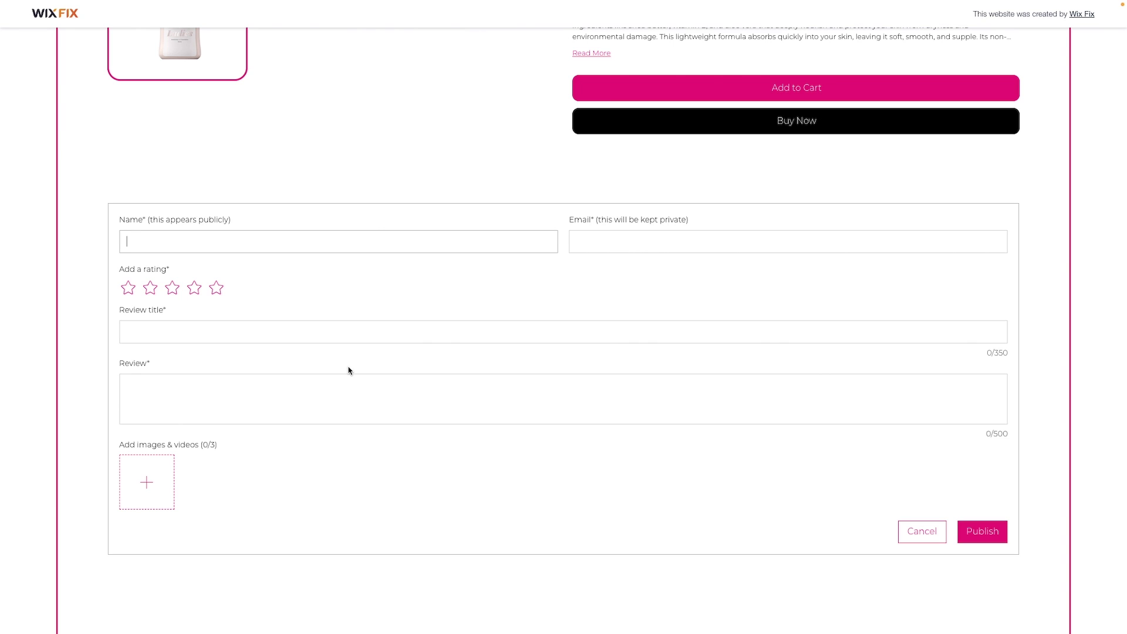
{"action": "scroll", "coordinate": [348, 370], "scroll_direction": "up", "scroll_amount": 4}
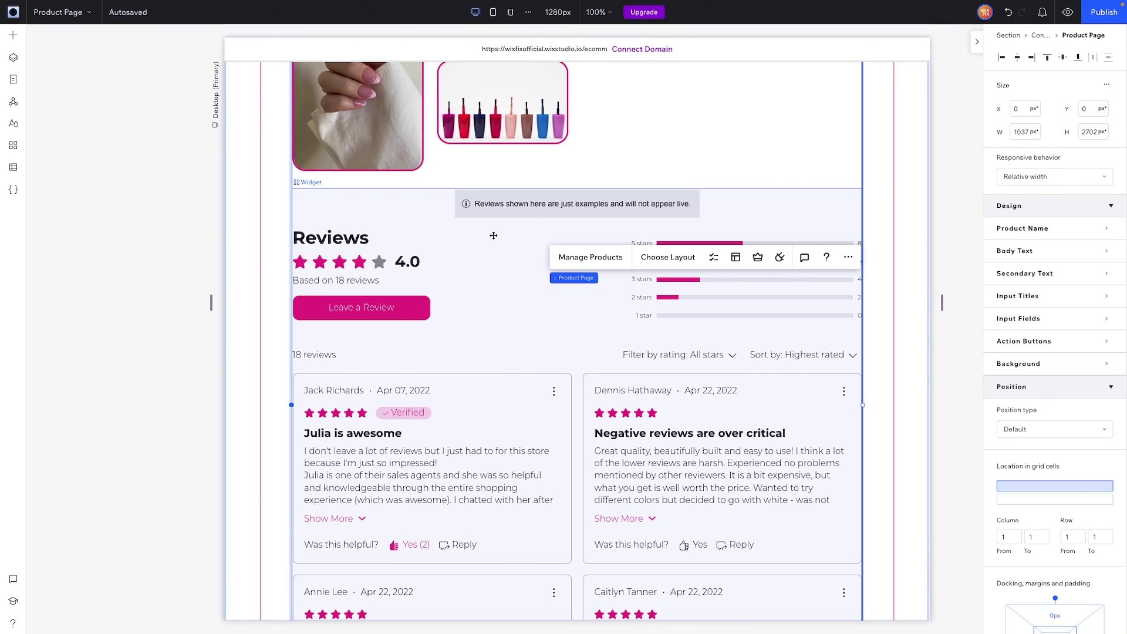
Select the Reviews widget and use Manage Reviews to reach the Store Product Reviews dashboard.
{"action": "left_click", "coordinate": [493, 235]}
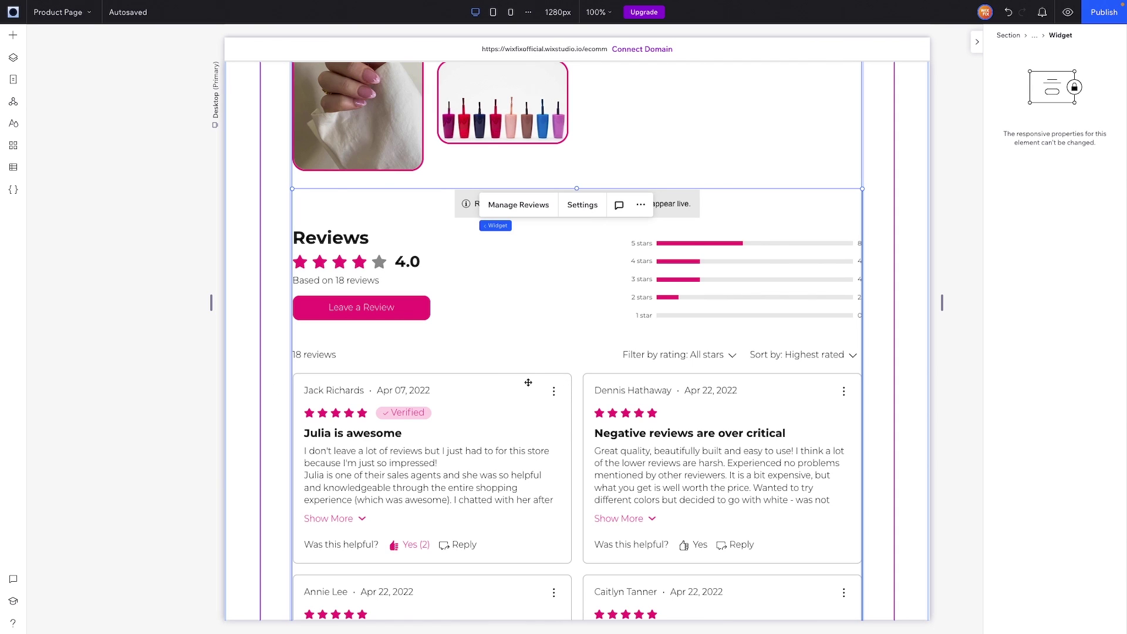
{"action": "left_click", "coordinate": [513, 205]}
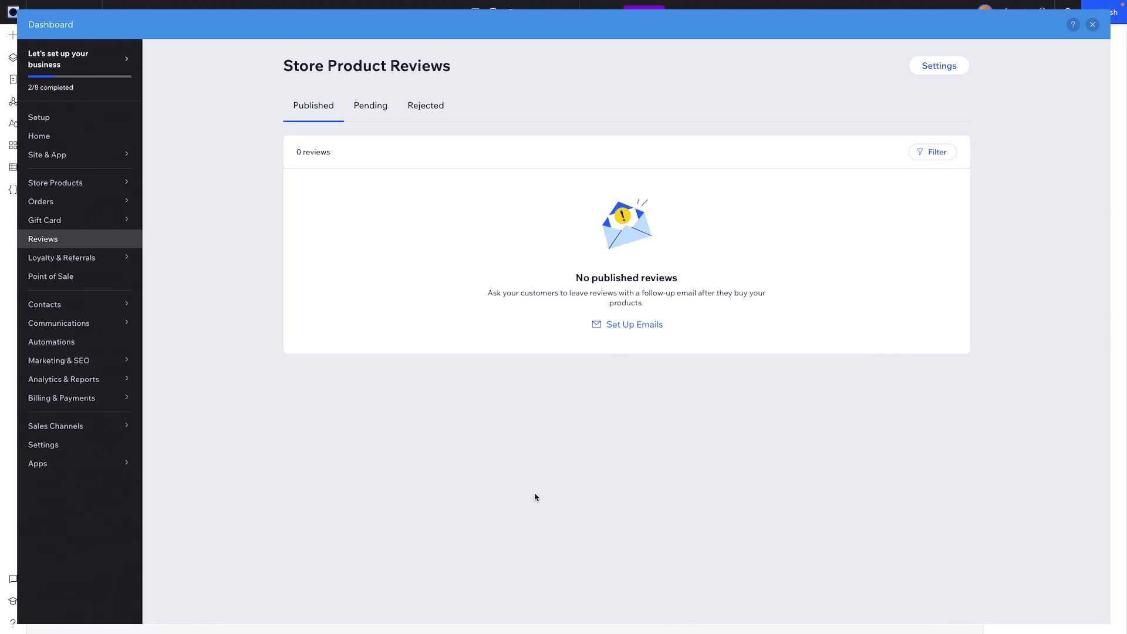
Cycle through the Pending, Rejected and Published review lists, ending on the empty Pending list.
{"action": "left_click", "coordinate": [367, 112]}
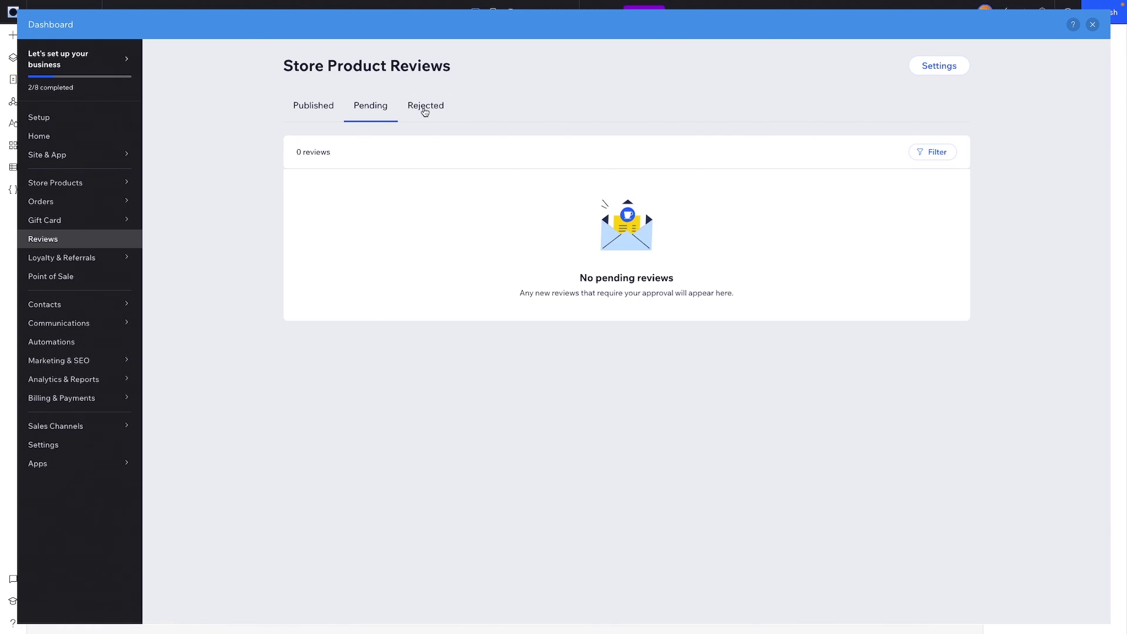
{"action": "left_click", "coordinate": [425, 112]}
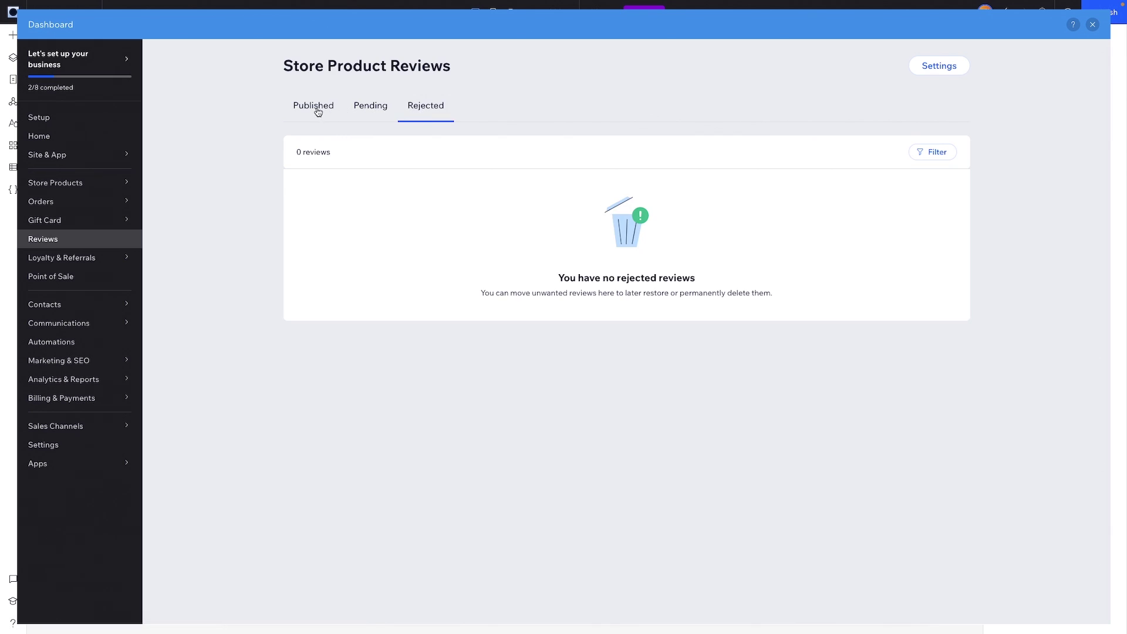
{"action": "left_click", "coordinate": [326, 111]}
{"action": "left_click", "coordinate": [371, 111]}
{"action": "left_click", "coordinate": [435, 111]}
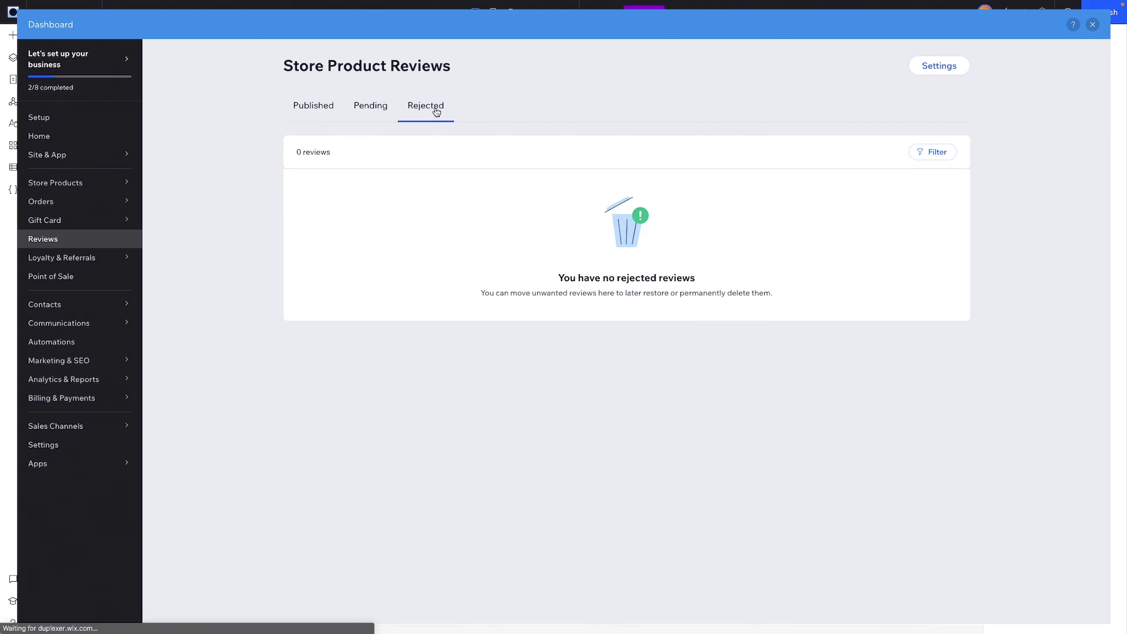
{"action": "left_click", "coordinate": [371, 111]}
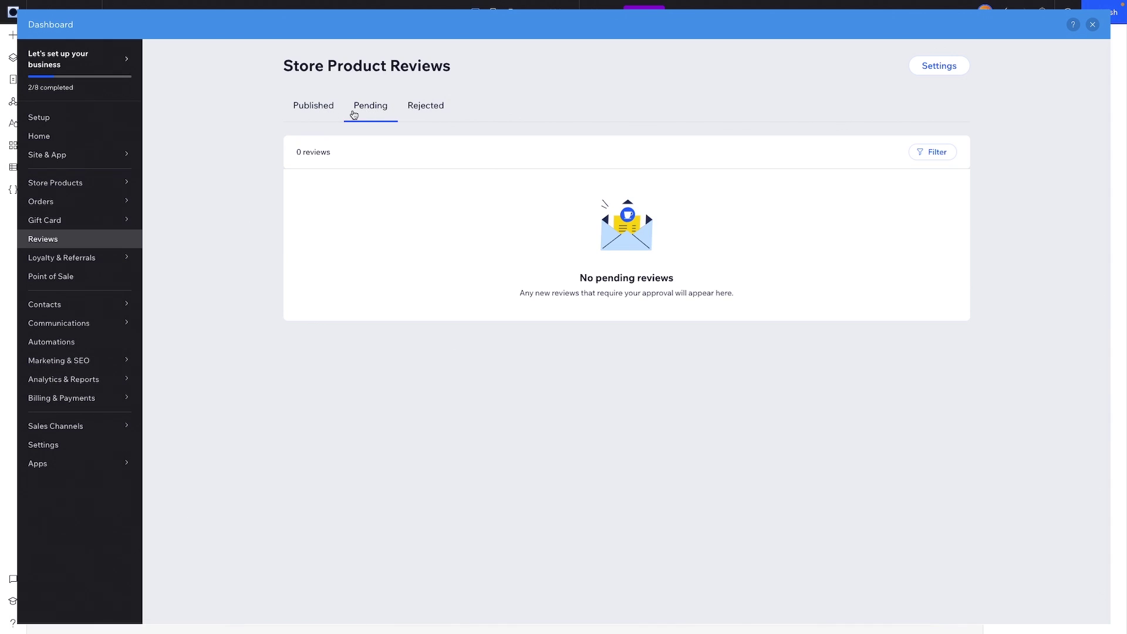
{"action": "left_click", "coordinate": [420, 113]}
{"action": "left_click", "coordinate": [378, 111]}
{"action": "left_click", "coordinate": [939, 69]}
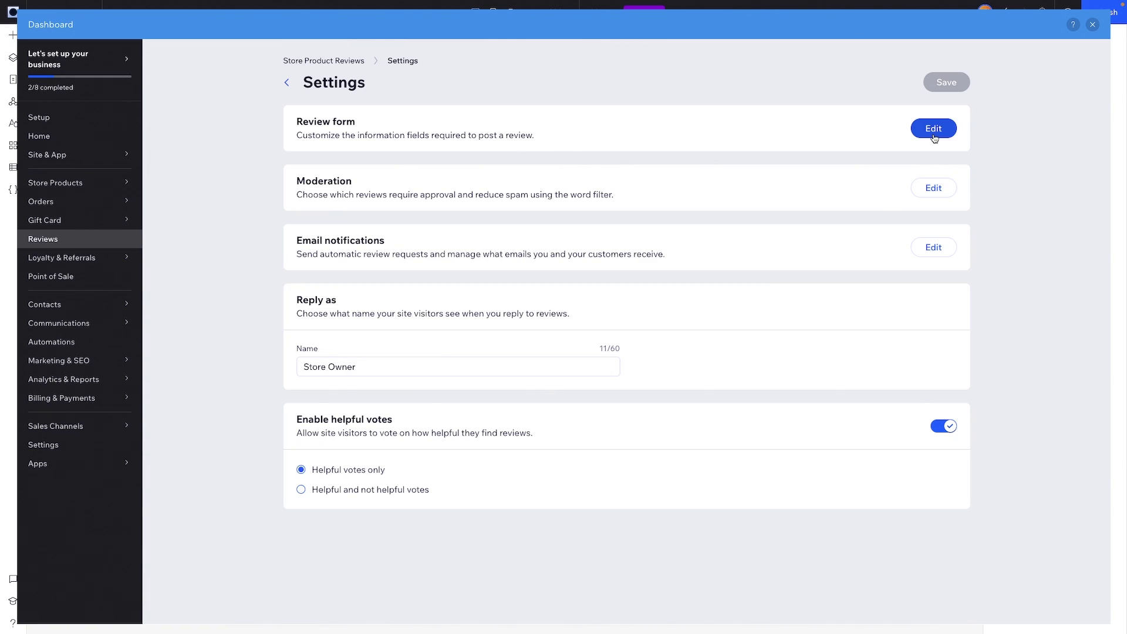
{"action": "left_click", "coordinate": [933, 128]}
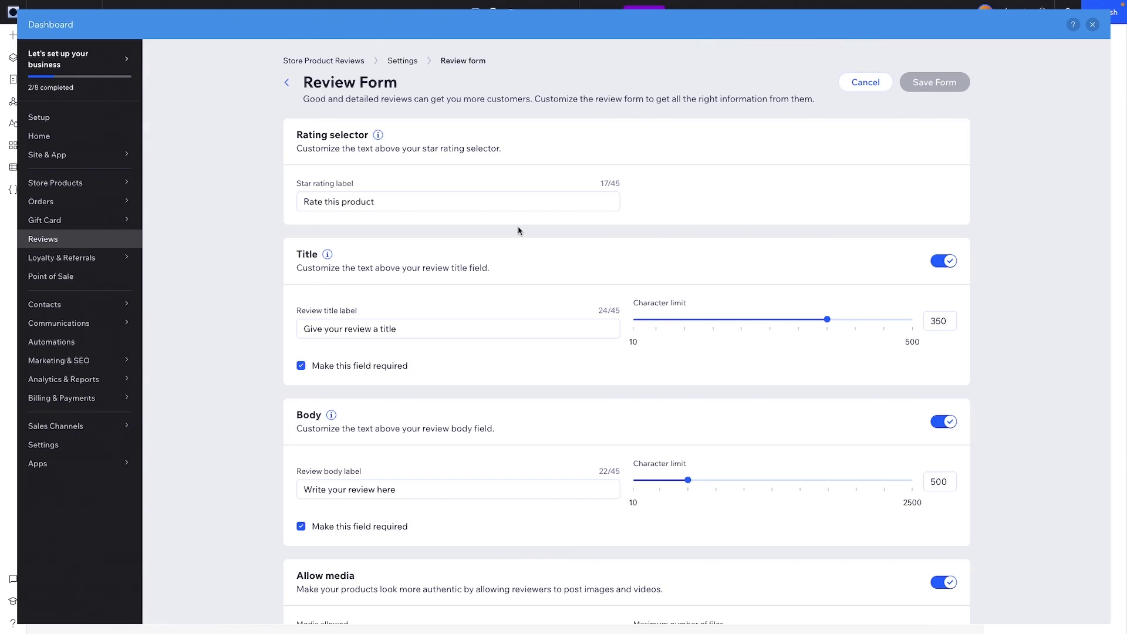
{"action": "scroll", "coordinate": [394, 208], "scroll_direction": "down", "scroll_amount": 3}
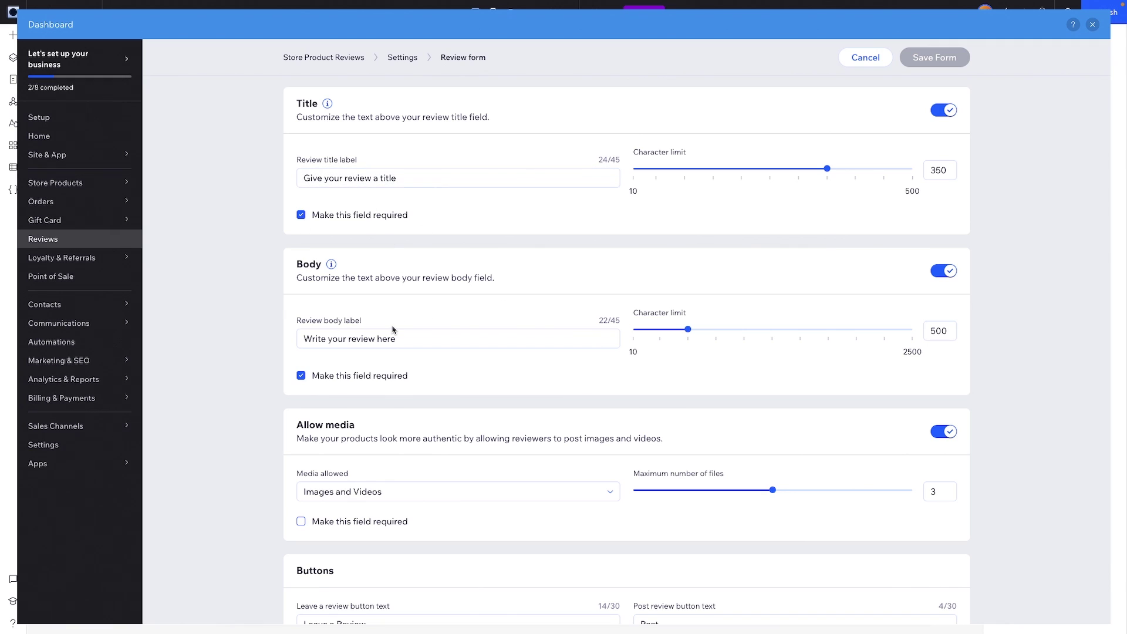
{"action": "scroll", "coordinate": [322, 275], "scroll_direction": "down", "scroll_amount": 1}
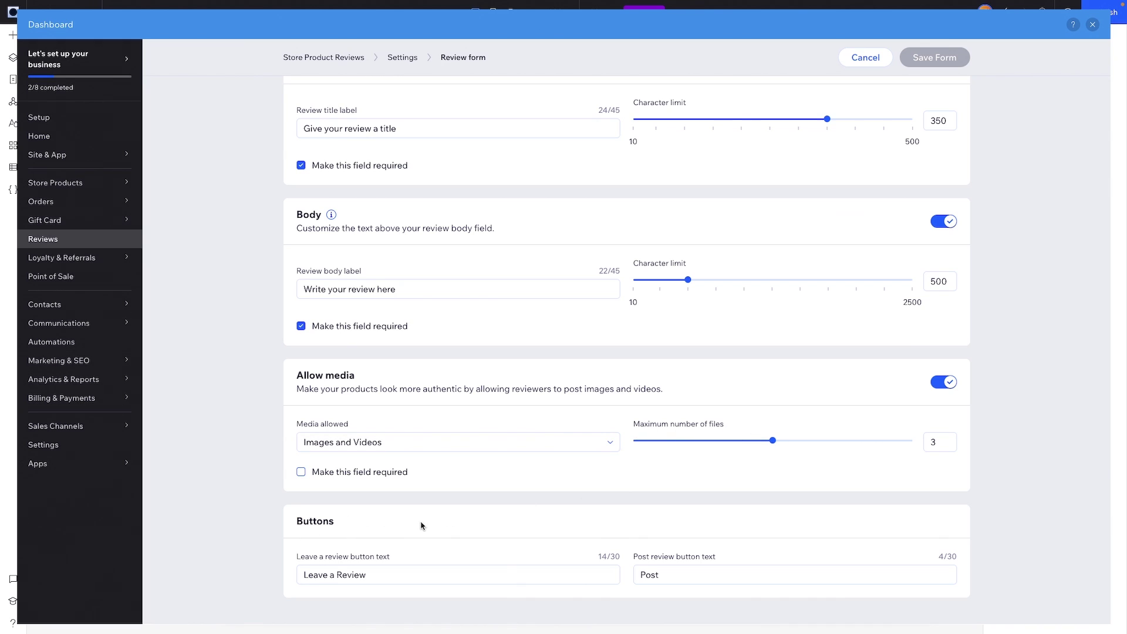
{"action": "scroll", "coordinate": [662, 566], "scroll_direction": "up", "scroll_amount": 3}
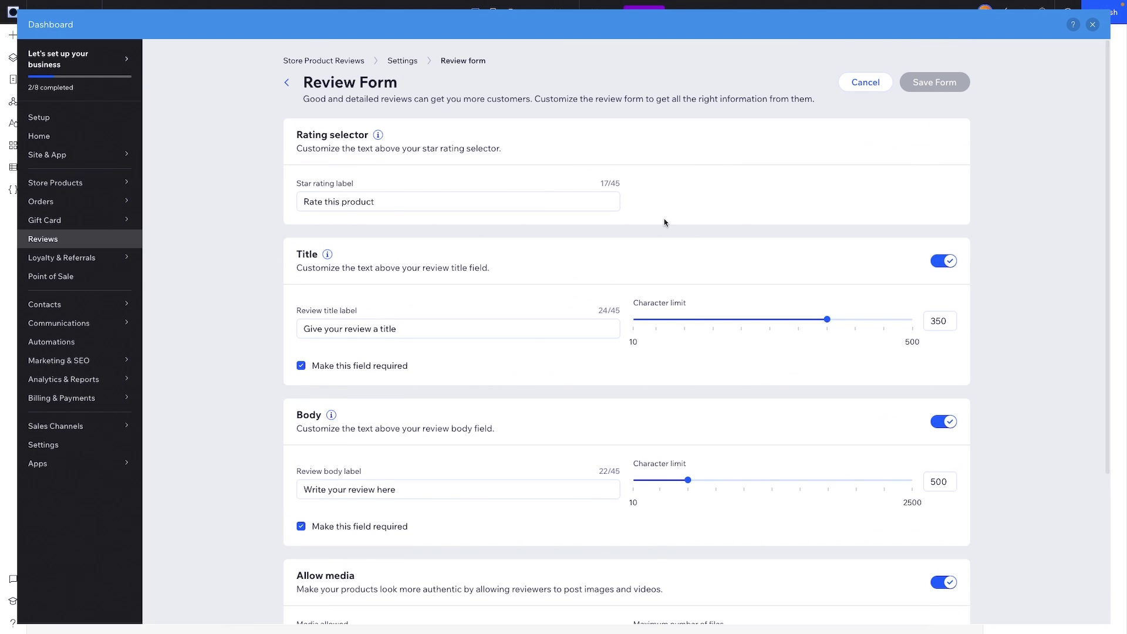
{"action": "left_click", "coordinate": [287, 83]}
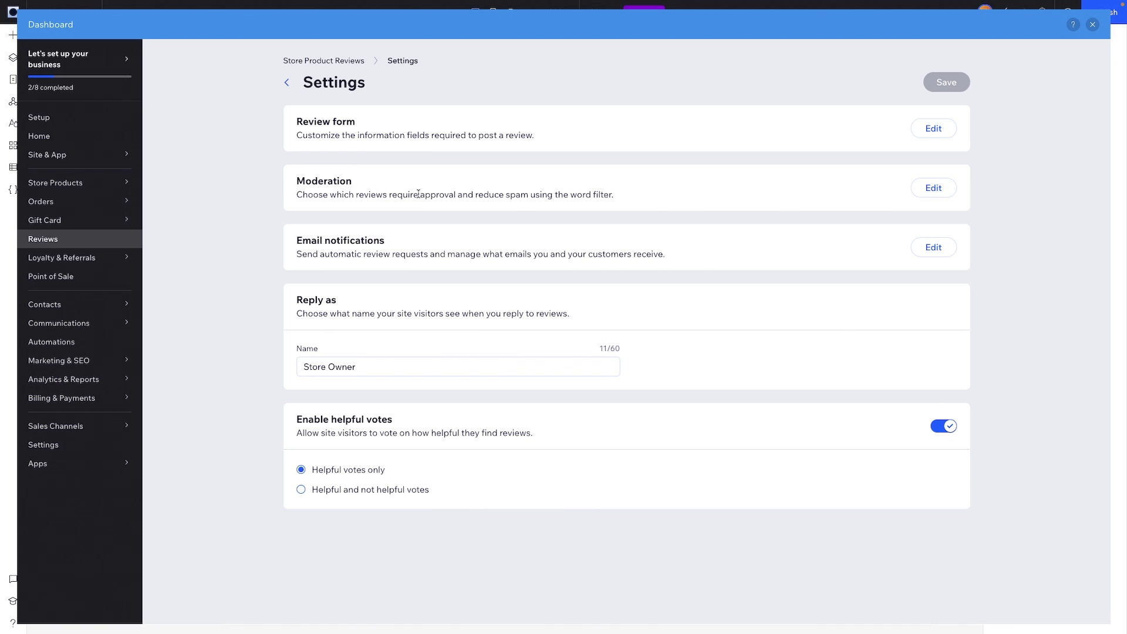
In Moderation settings, hold reviews containing images and videos for approval.
{"action": "left_click", "coordinate": [936, 190]}
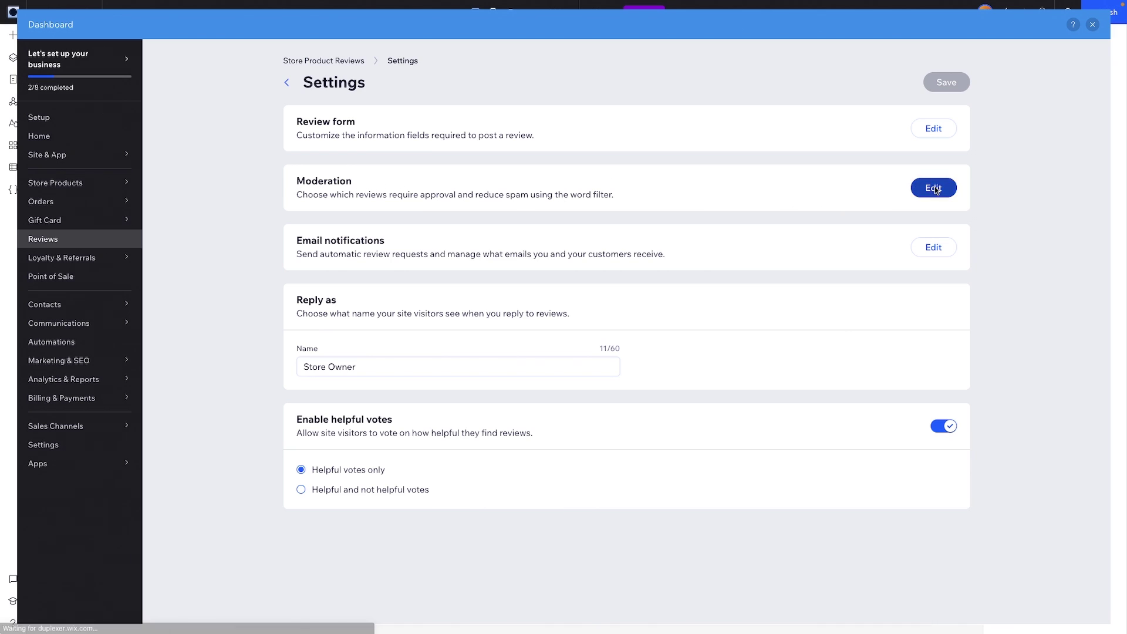
{"action": "left_click", "coordinate": [947, 143]}
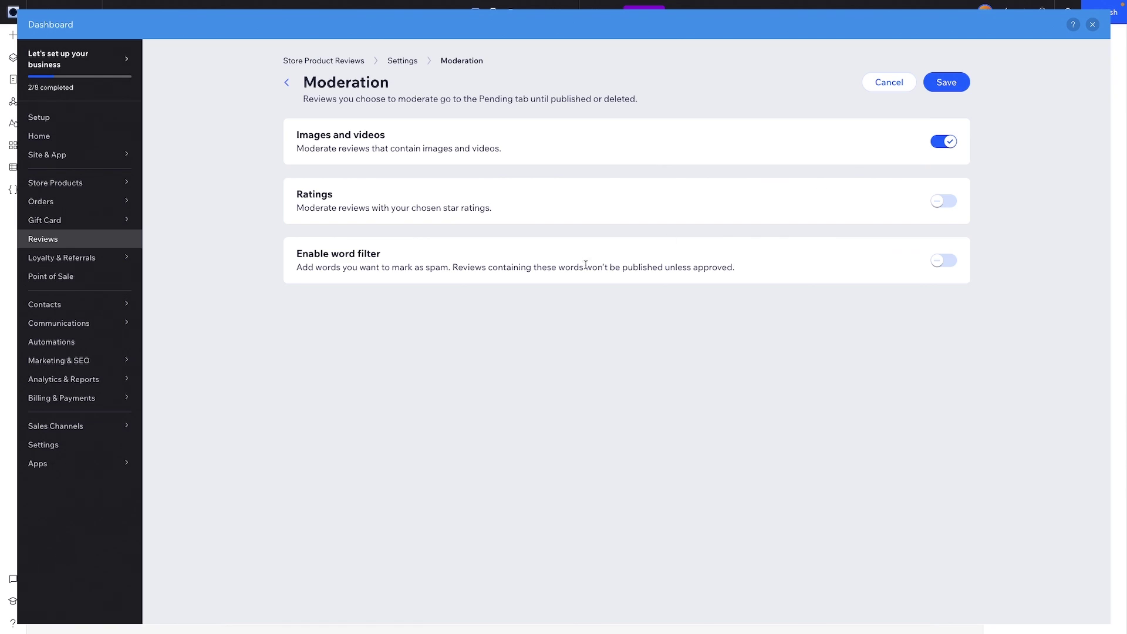
{"action": "left_click_drag", "start_coordinate": [354, 208], "coordinate": [506, 211]}
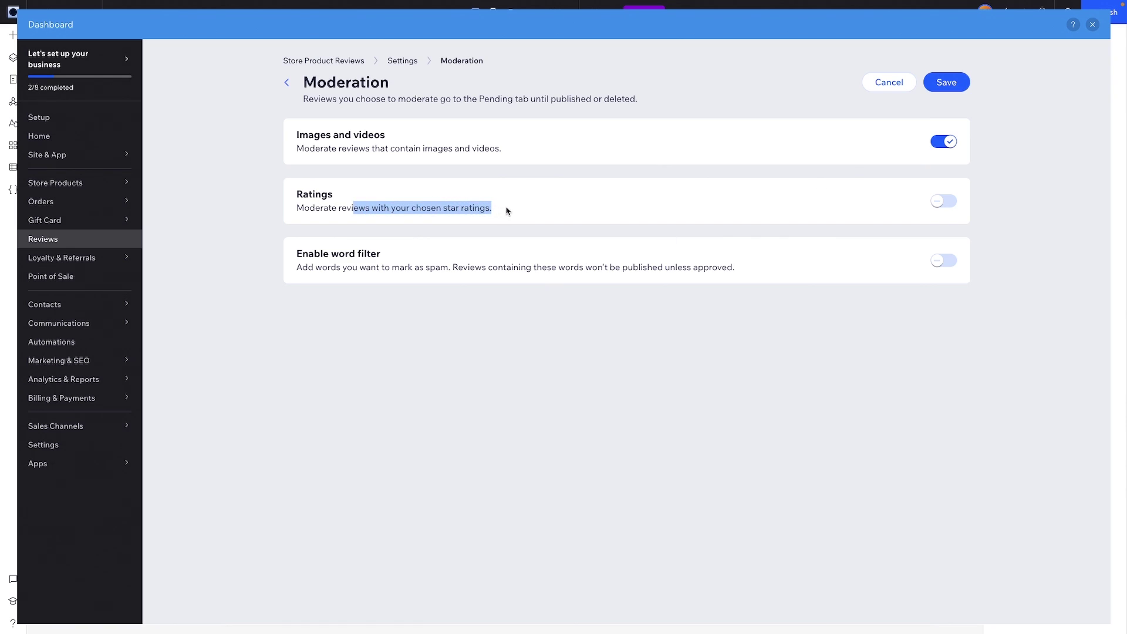
Hold 1, 2 and 3 star reviews for approval and turn on the spam word filter.
{"action": "left_click", "coordinate": [944, 201]}
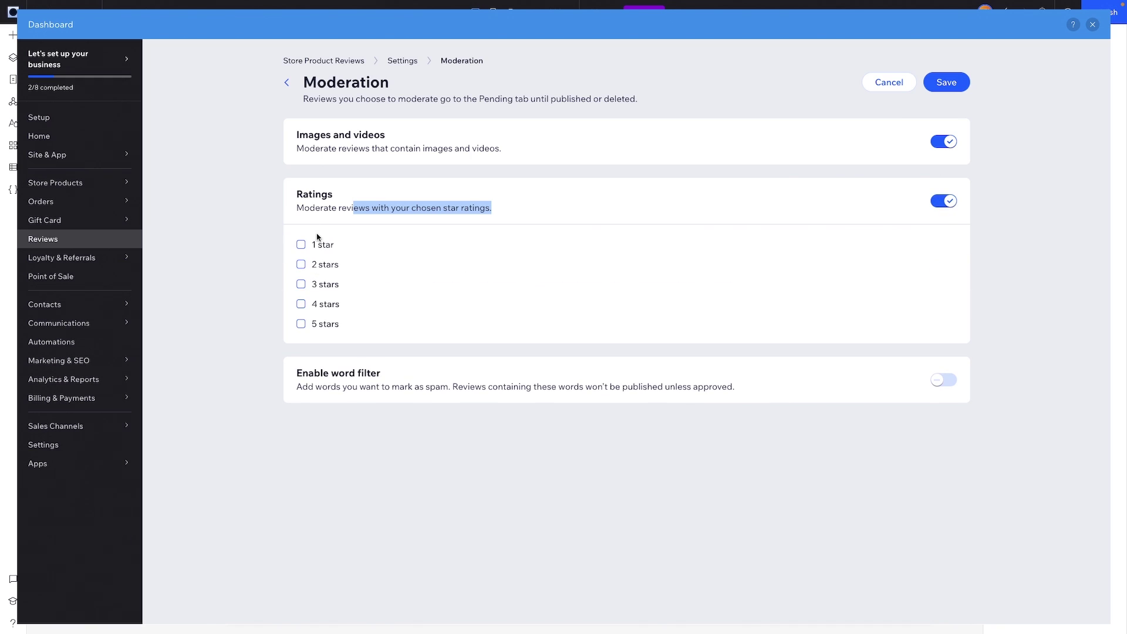
{"action": "left_click", "coordinate": [316, 244]}
{"action": "left_click", "coordinate": [316, 264]}
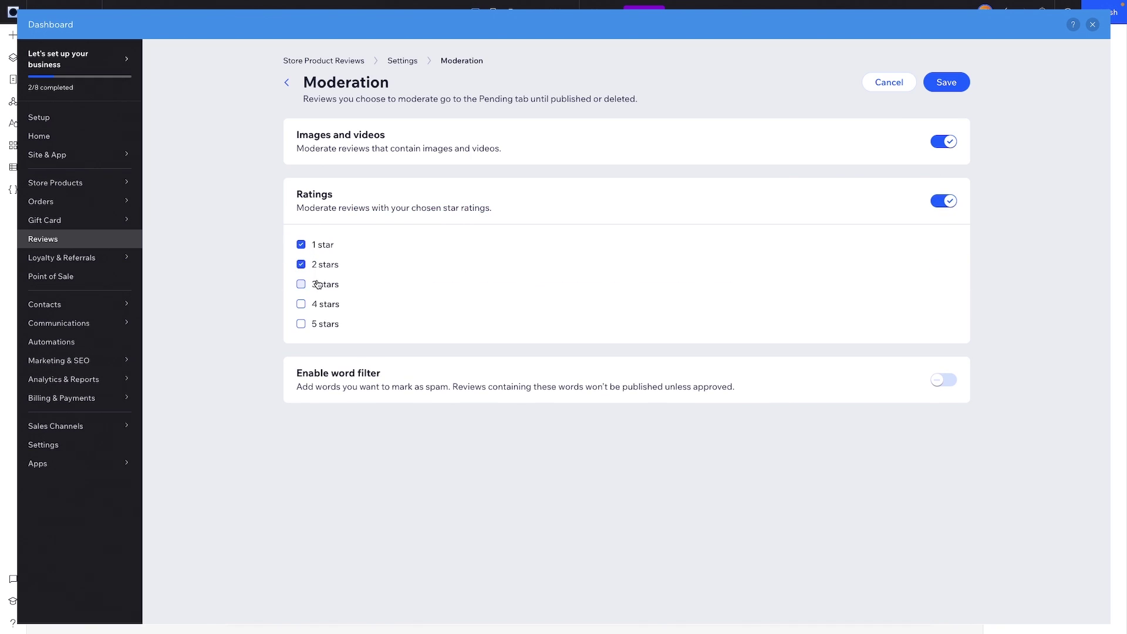
{"action": "left_click", "coordinate": [318, 284]}
{"action": "left_click", "coordinate": [943, 381]}
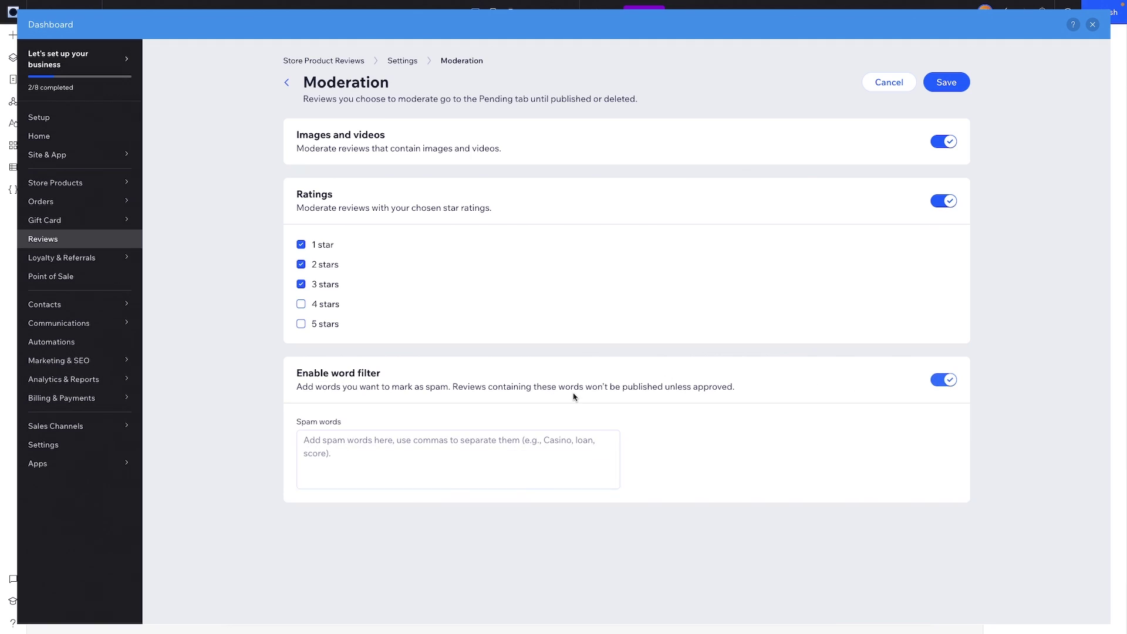
Discard the unsaved moderation changes and return to the reviews settings overview.
{"action": "left_click", "coordinate": [397, 65]}
{"action": "left_click", "coordinate": [667, 347]}
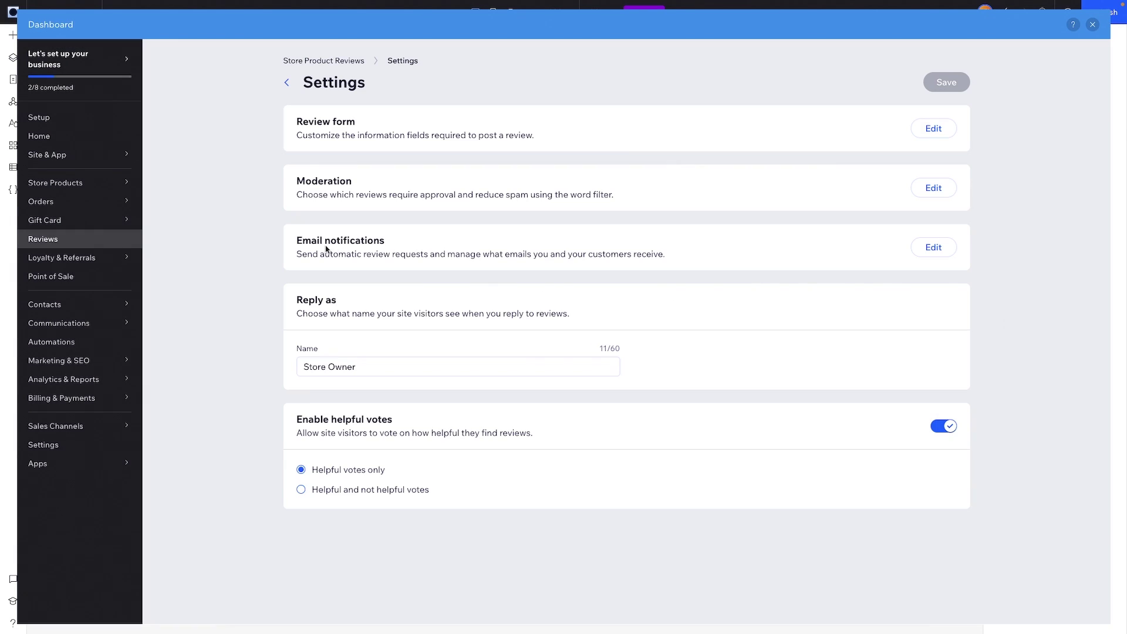
{"action": "left_click_drag", "start_coordinate": [295, 242], "coordinate": [457, 241]}
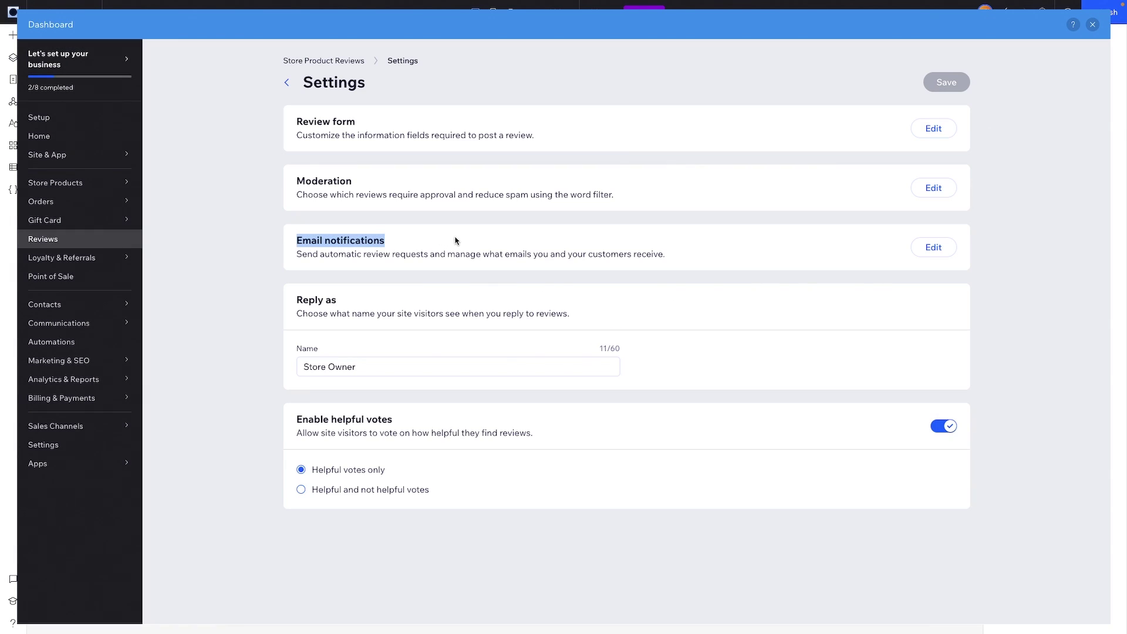
Set the review-request email sent 14 days after an order to Active, then return to Settings.
{"action": "left_click", "coordinate": [943, 249]}
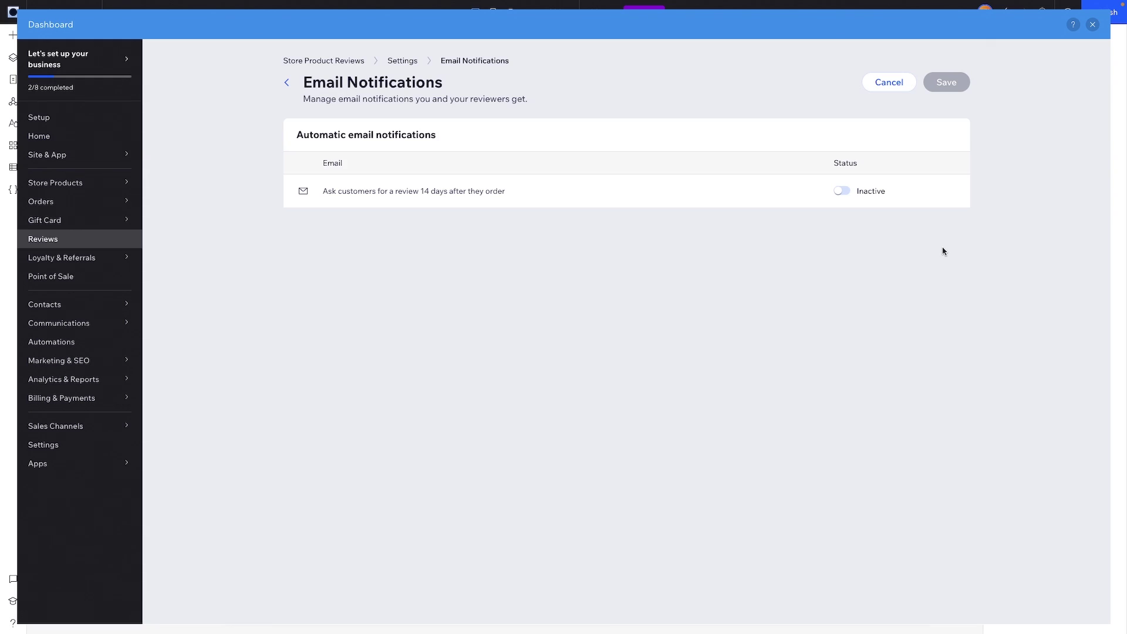
{"action": "left_click", "coordinate": [843, 191]}
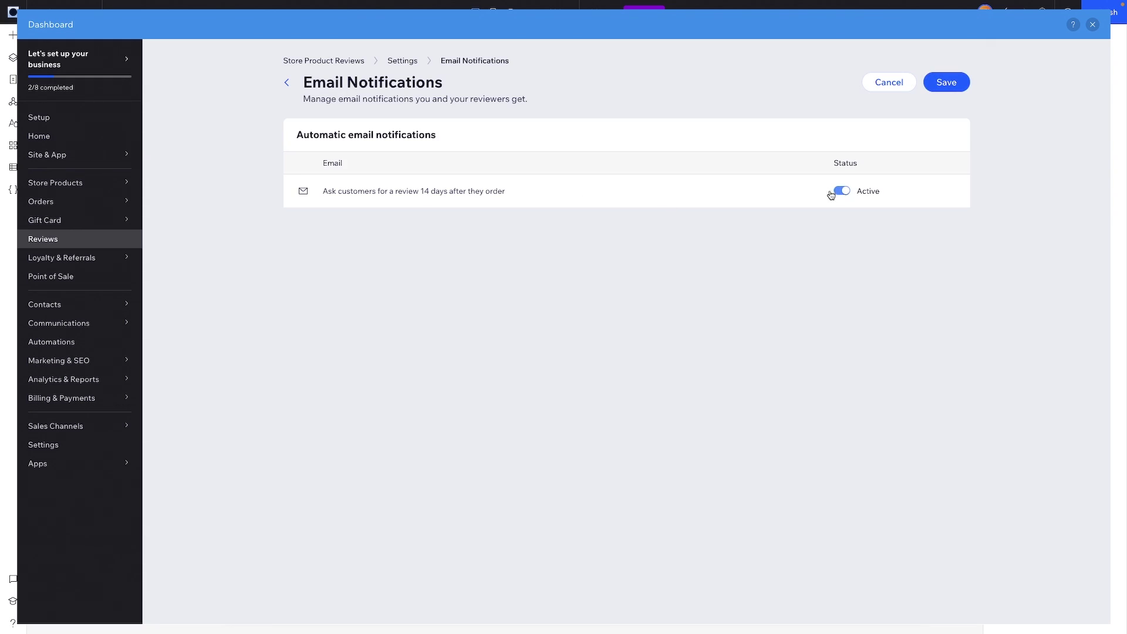
{"action": "left_click_drag", "start_coordinate": [332, 193], "coordinate": [501, 199]}
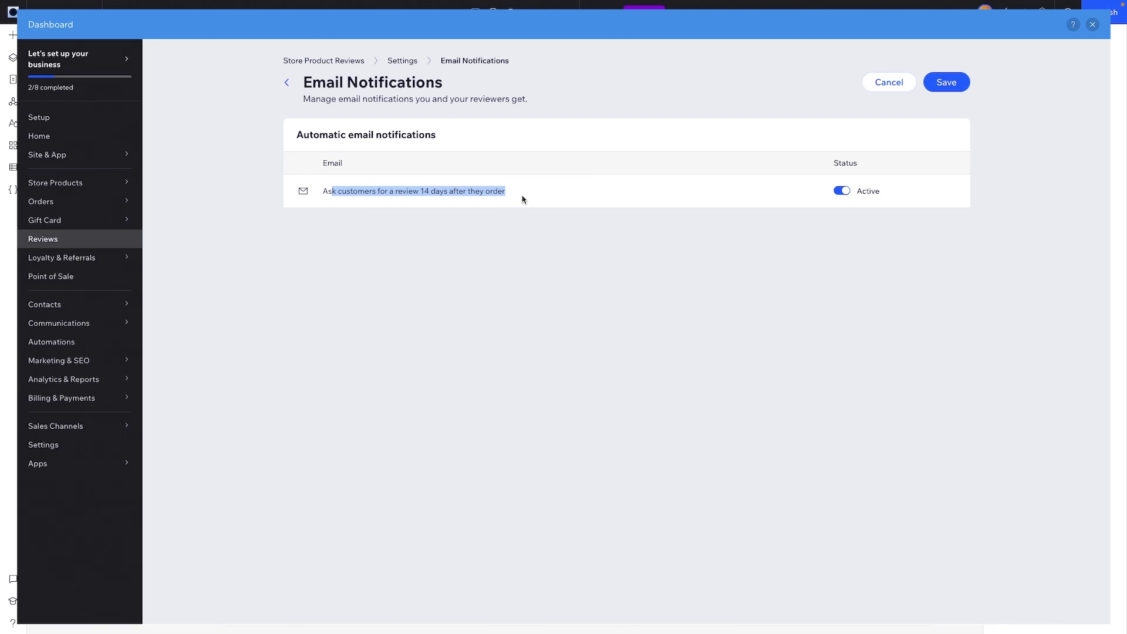
{"action": "left_click", "coordinate": [524, 199]}
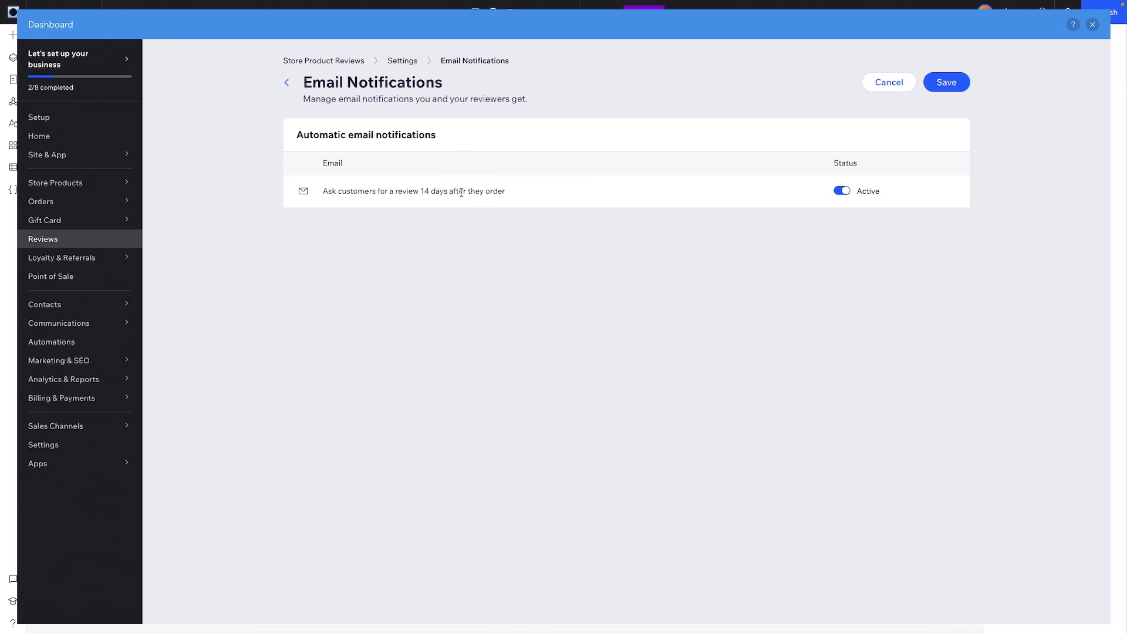
{"action": "left_click_drag", "start_coordinate": [419, 191], "coordinate": [516, 192]}
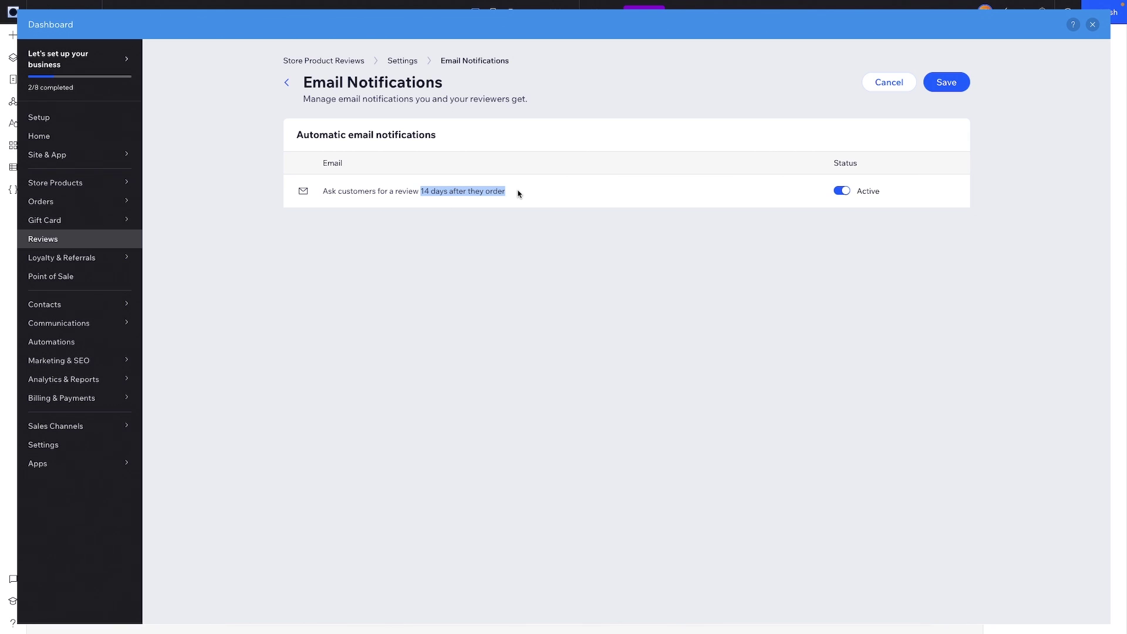
{"action": "left_click", "coordinate": [511, 191]}
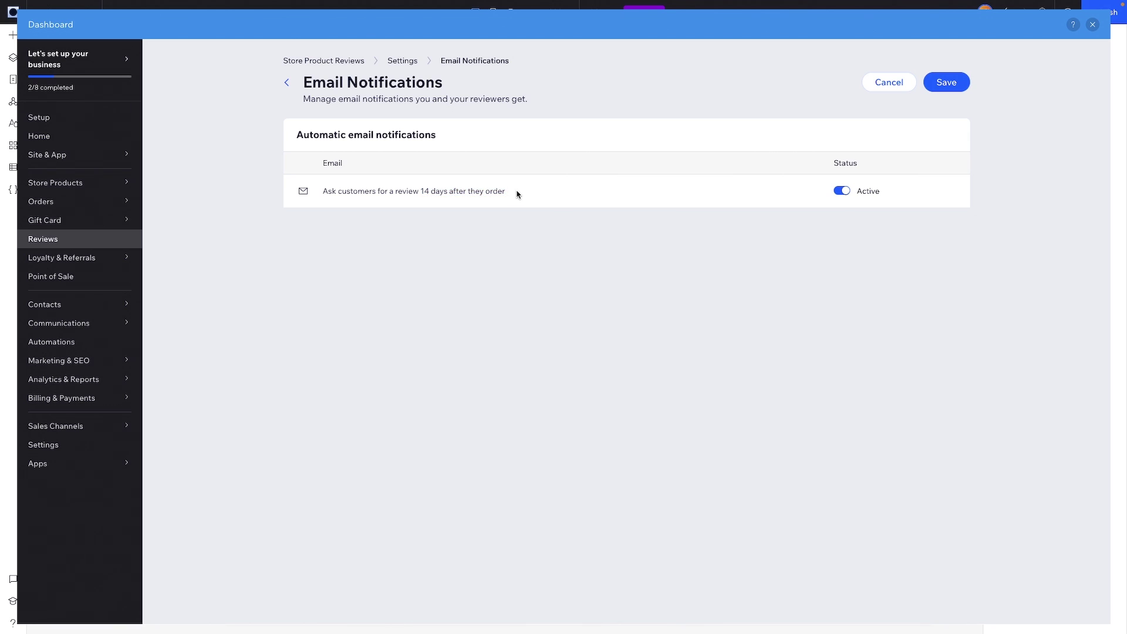
{"action": "triple_click", "coordinate": [397, 188]}
{"action": "left_click", "coordinate": [527, 192]}
{"action": "left_click", "coordinate": [287, 82]}
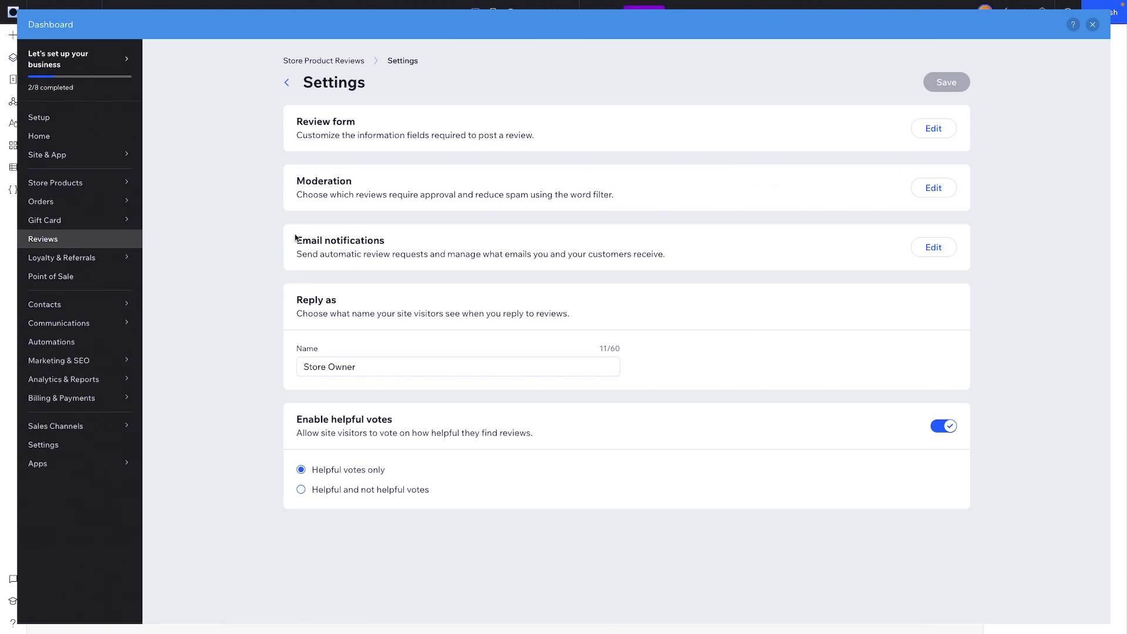
Replace the 'Store Owner' reply name with a staff member's name plus 'Customer Service'.
{"action": "left_click_drag", "start_coordinate": [296, 301], "coordinate": [382, 303]}
{"action": "left_click_drag", "start_coordinate": [302, 367], "coordinate": [371, 365]}
{"action": "key", "text": "BackSpace"}
{"action": "type", "text": "Ry"}
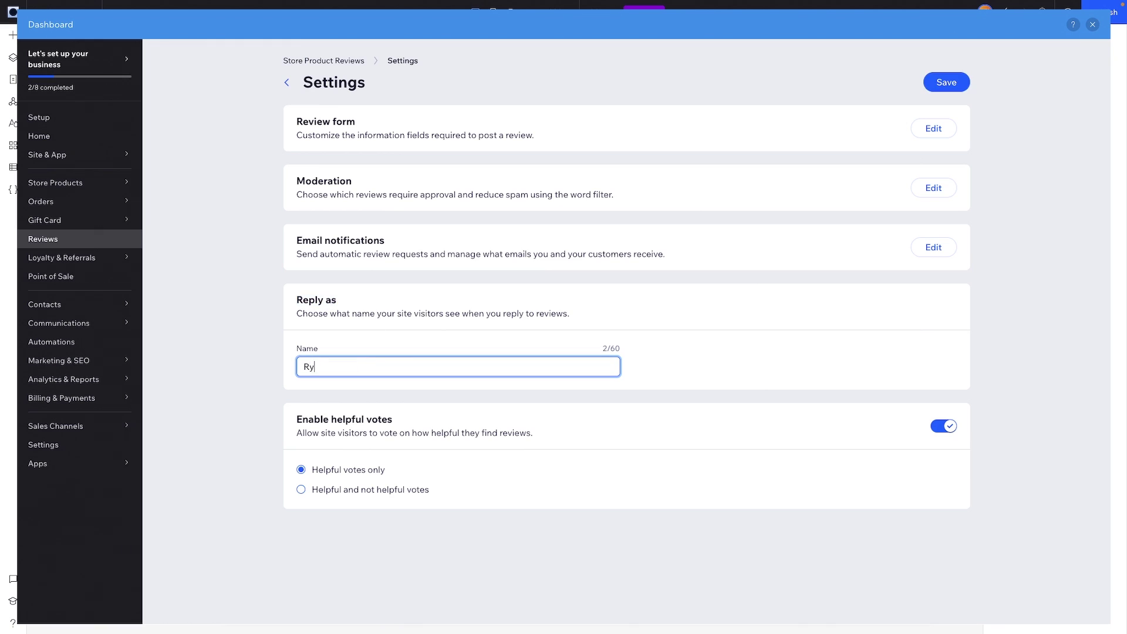
{"action": "type", "text": "an | Customer Service"}
Retype the Reply as name as 'Company Name Support'.
{"action": "left_click_drag", "start_coordinate": [403, 367], "coordinate": [330, 370]}
{"action": "type", "text": "Compe"}
{"action": "type", "text": "ny Name"}
{"action": "key", "text": "ctrl+a"}
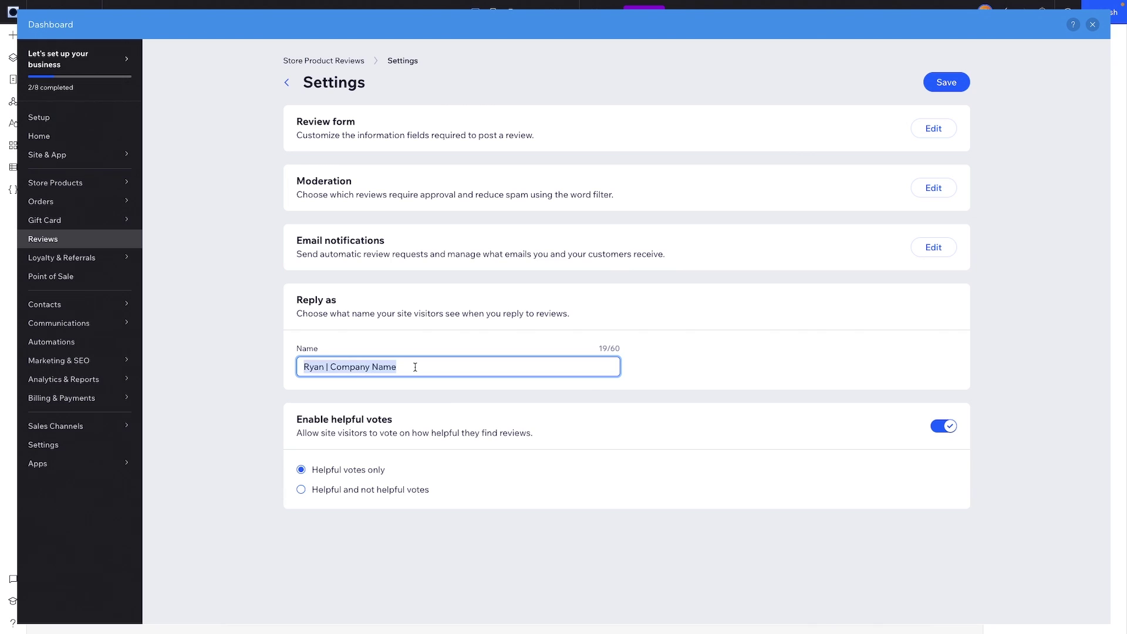
{"action": "type", "text": "Comapnt"}
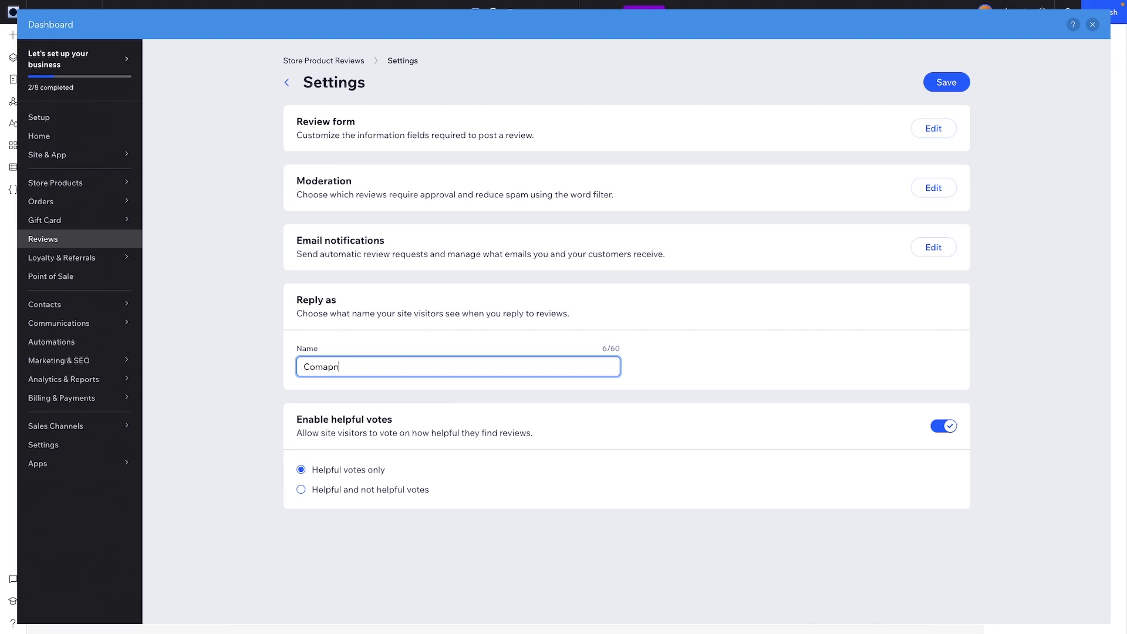
{"action": "key", "text": "BackSpace"}
{"action": "key", "text": "BackSpace"}
{"action": "key", "text": "BackSpace"}
{"action": "key", "text": "BackSpace"}
{"action": "type", "text": "pany Name Support"}
{"action": "left_click", "coordinate": [410, 343]}
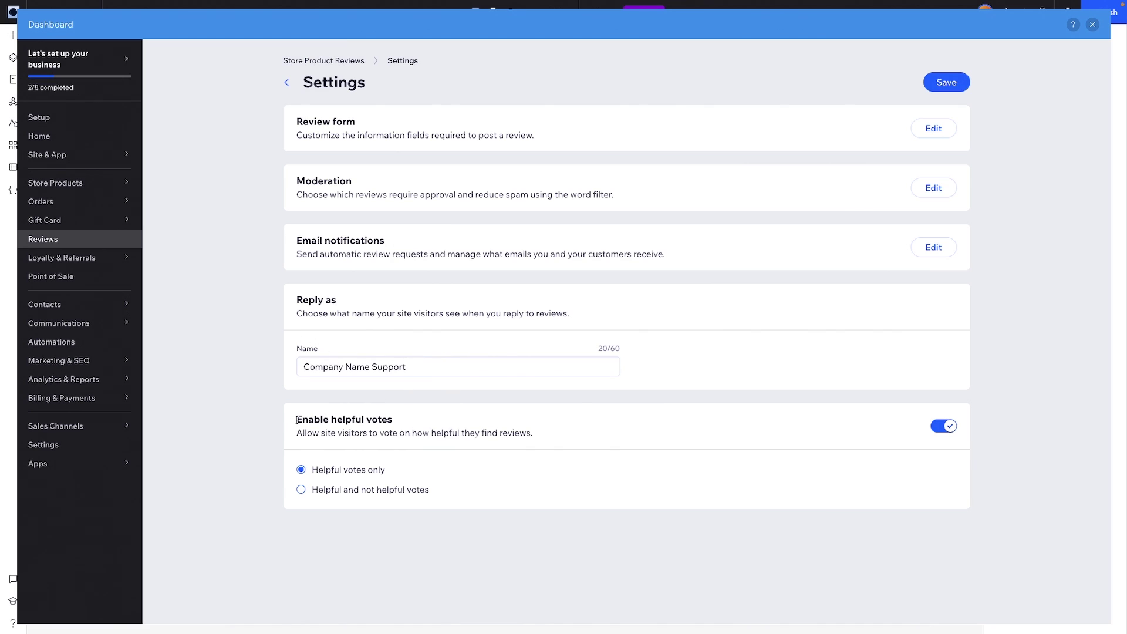
{"action": "left_click_drag", "start_coordinate": [297, 420], "coordinate": [419, 417]}
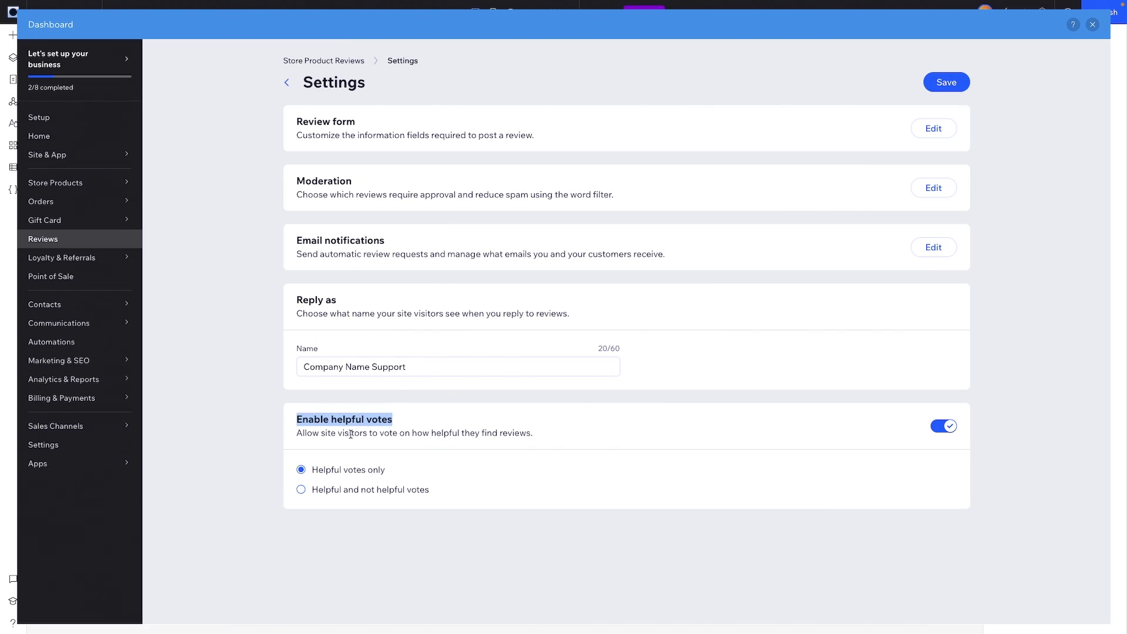
{"action": "left_click", "coordinate": [325, 435]}
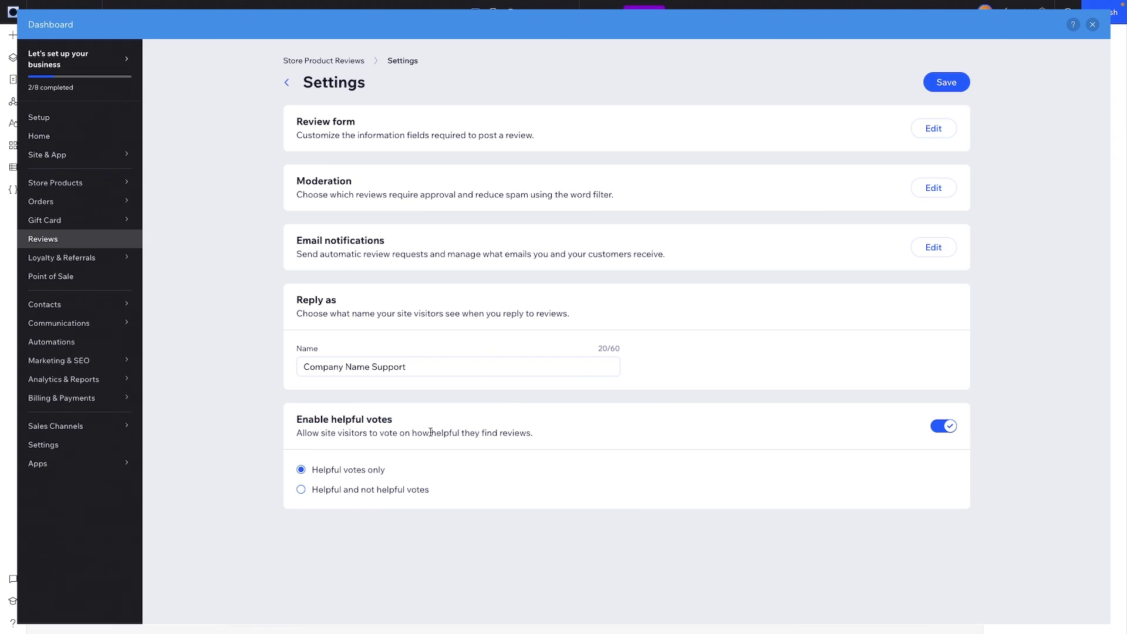